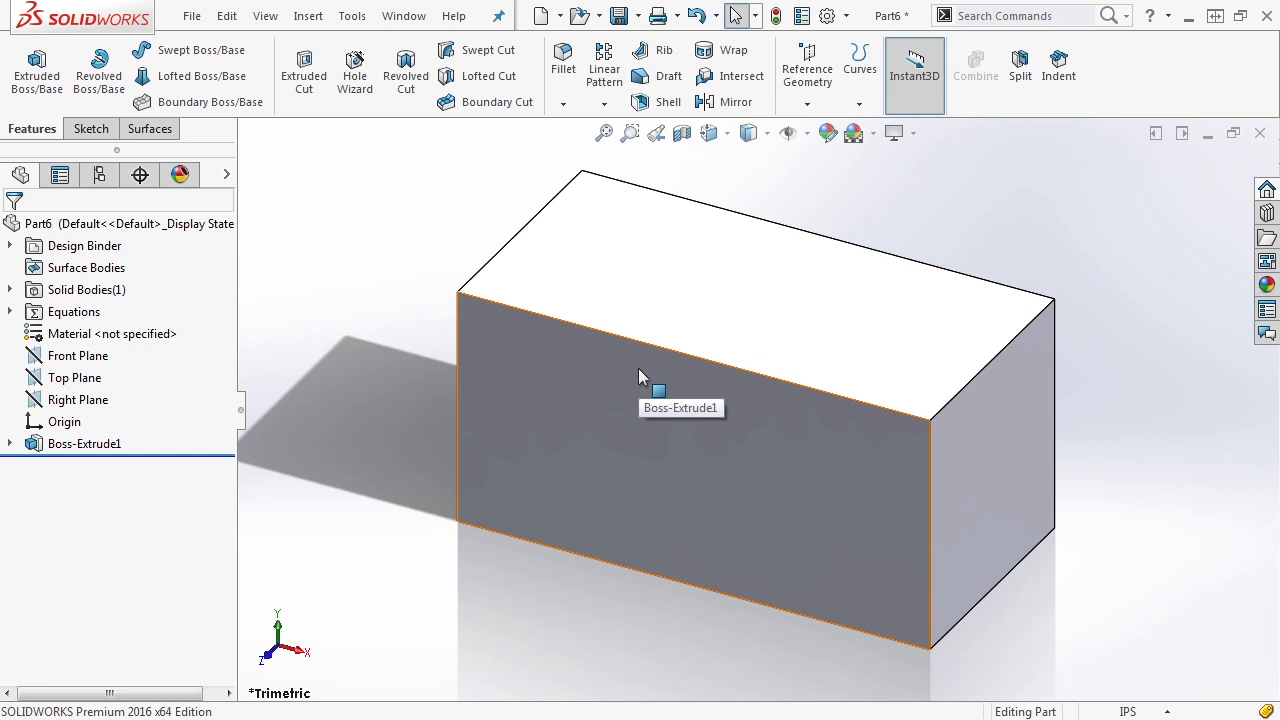
# - Sketch a circle near the middle of the block on the Front Plane and exit the sketch
pyautogui.click(66, 359)
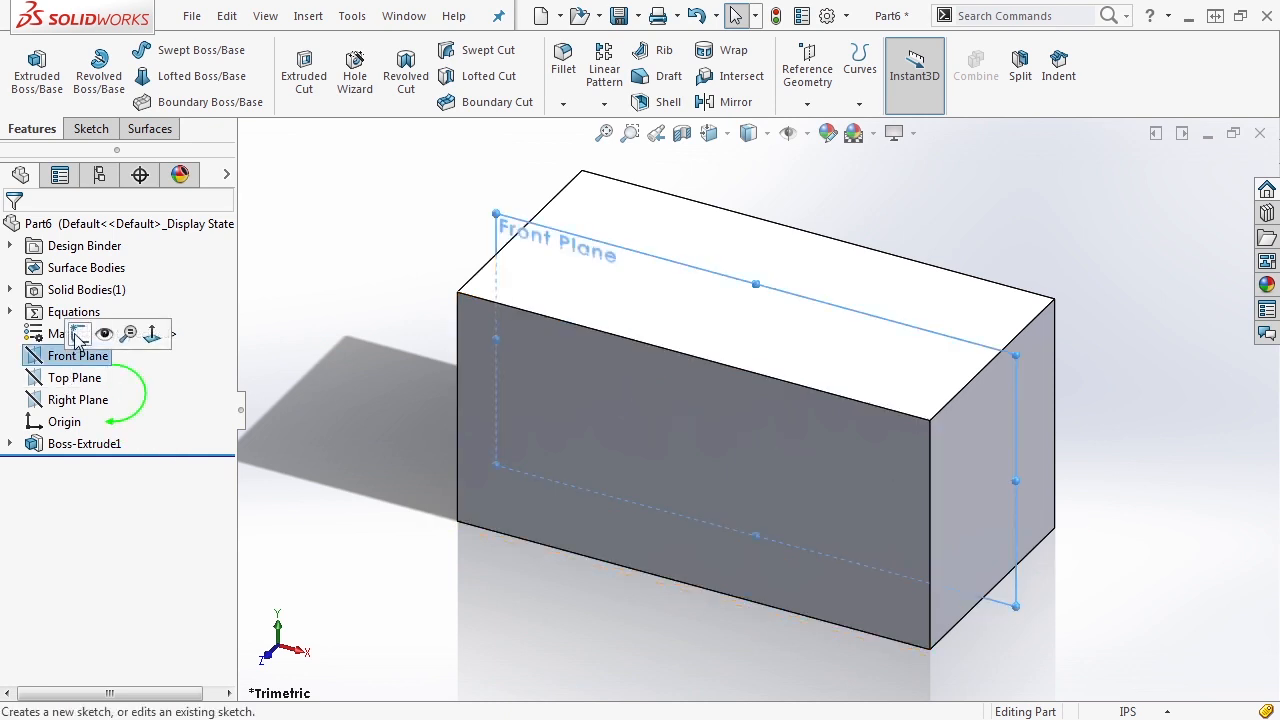
pyautogui.click(78, 335)
pyautogui.click(171, 50)
pyautogui.click(752, 396)
pyautogui.click(786, 434)
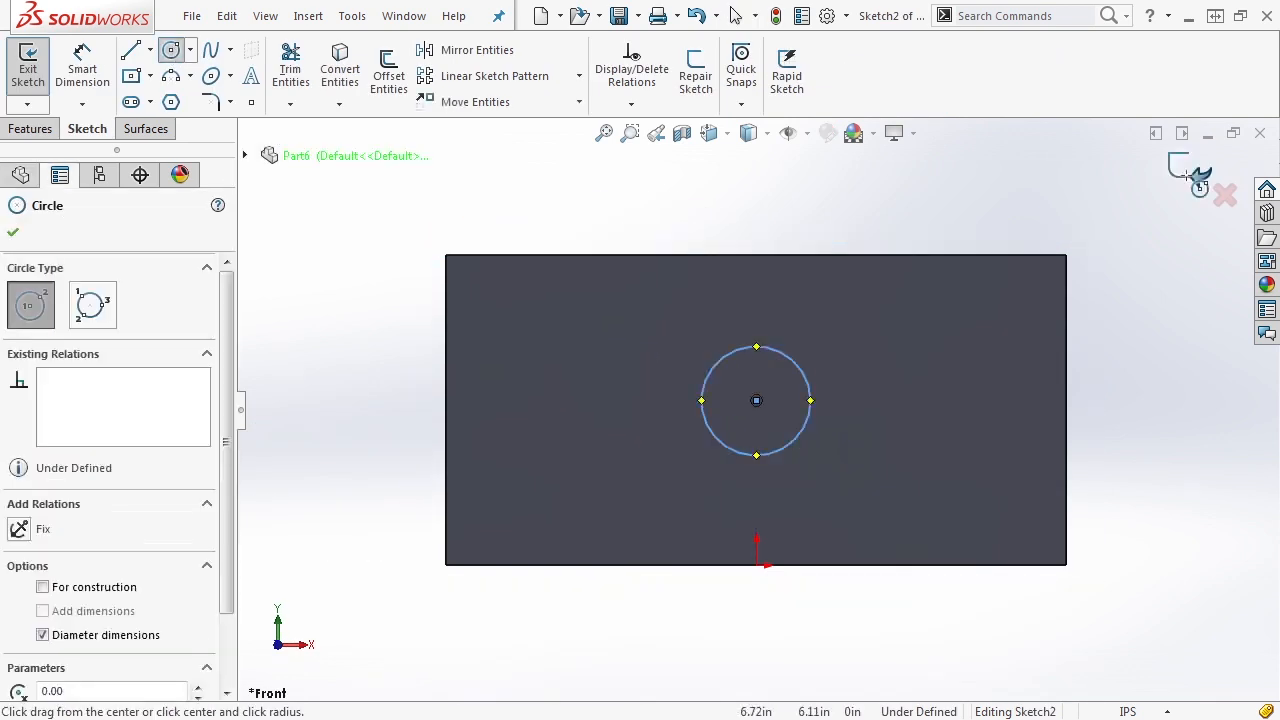
pyautogui.click(1190, 172)
# - Cut the circle through the block in both directions with an Extruded Cut set to Through All - Both
pyautogui.click(303, 70)
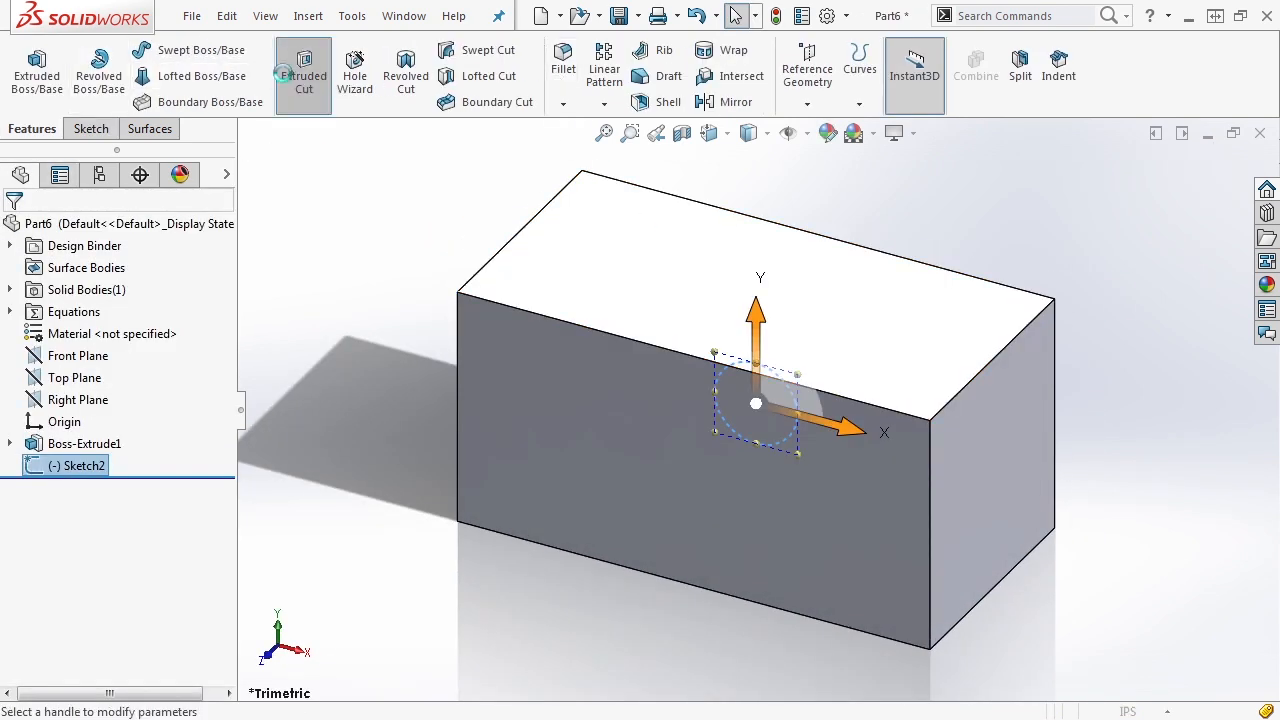
pyautogui.click(119, 354)
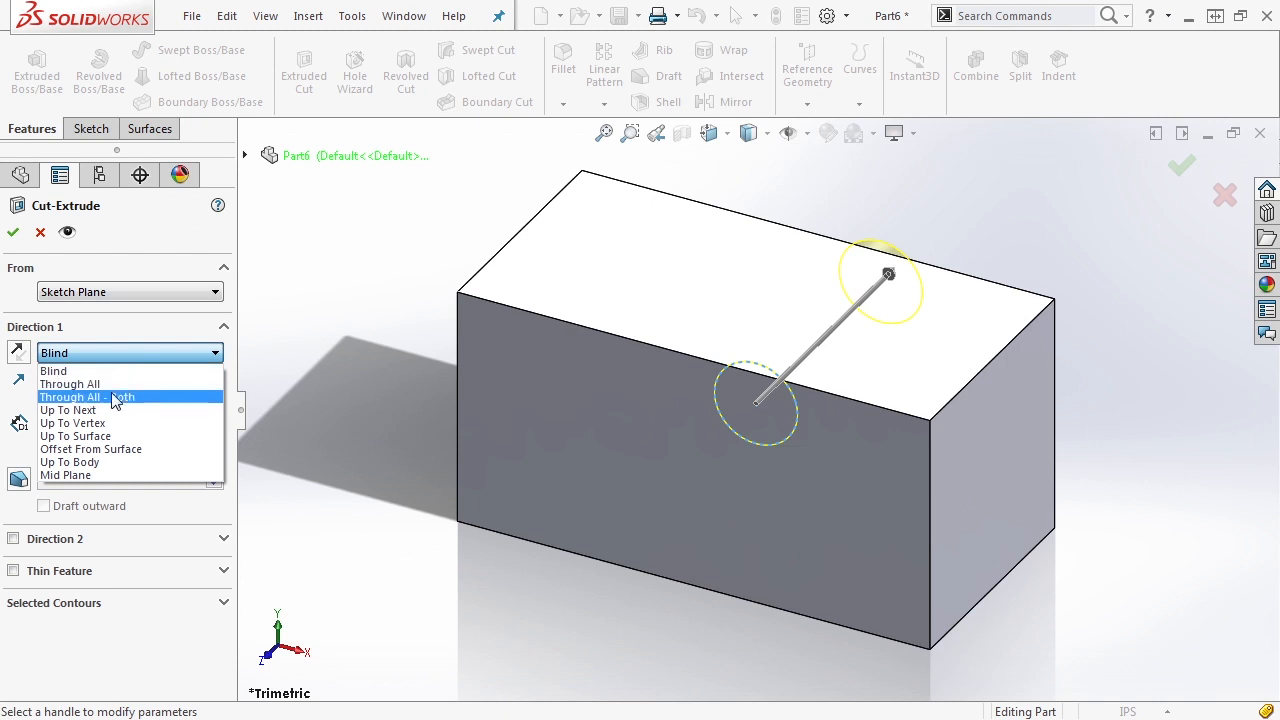
pyautogui.click(117, 392)
pyautogui.click(13, 232)
pyautogui.moveTo(423, 361); pyautogui.dragTo(691, 535, button='middle')
pyautogui.scroll(-2, 768, 417)
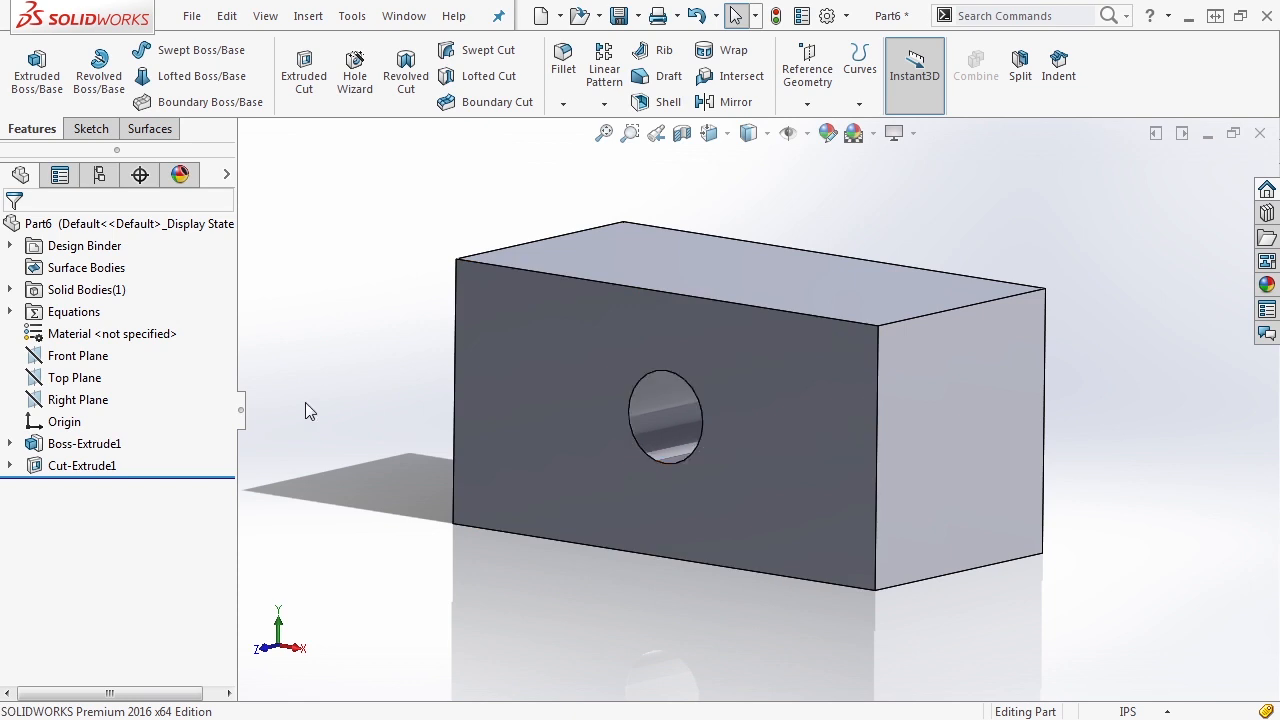
# - Delete the circular cut feature and its leftover circle sketch from the part
pyautogui.moveTo(47, 358)
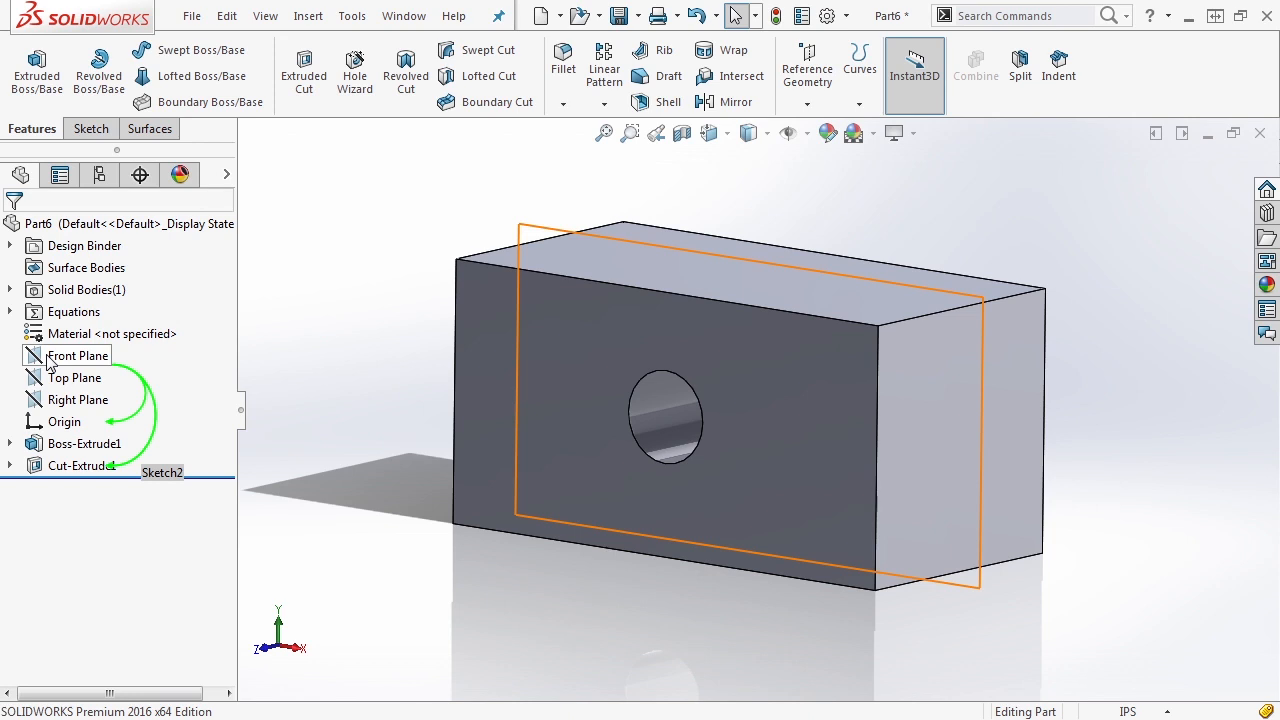
pyautogui.click(40, 462)
pyautogui.press('Delete')
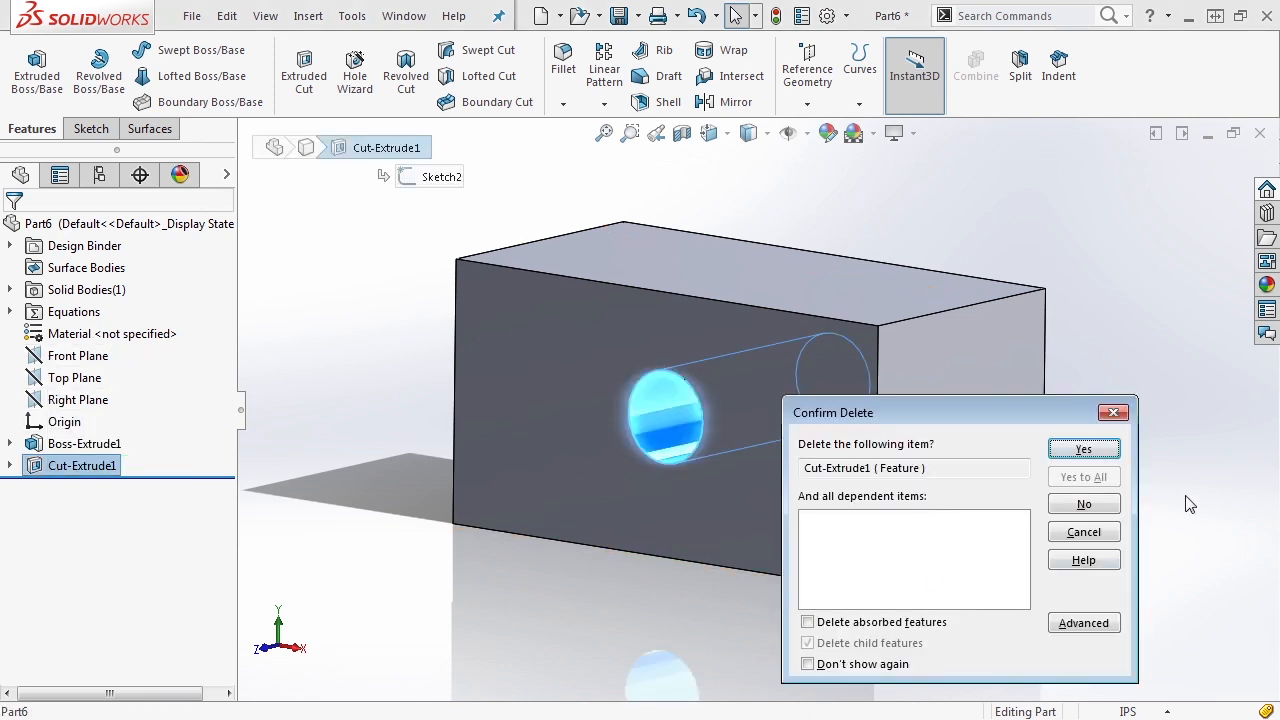
pyautogui.click(1084, 449)
pyautogui.click(44, 468)
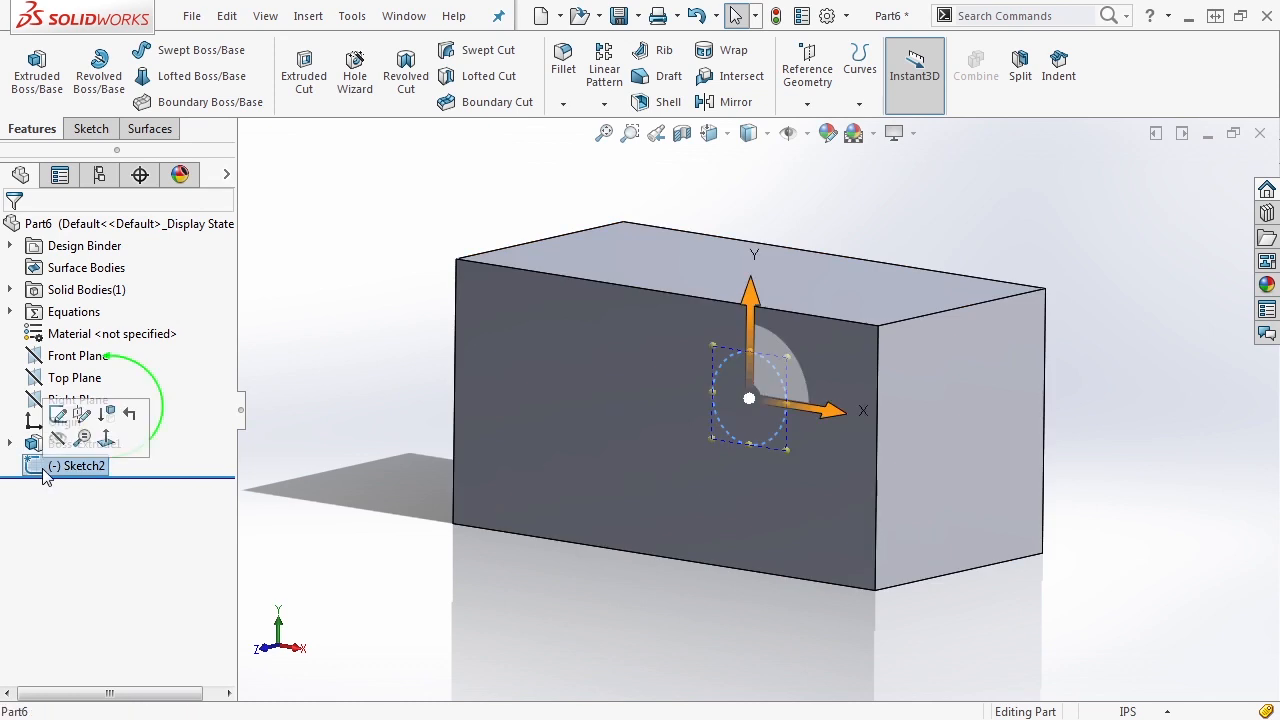
pyautogui.press('Delete')
pyautogui.press('Return')
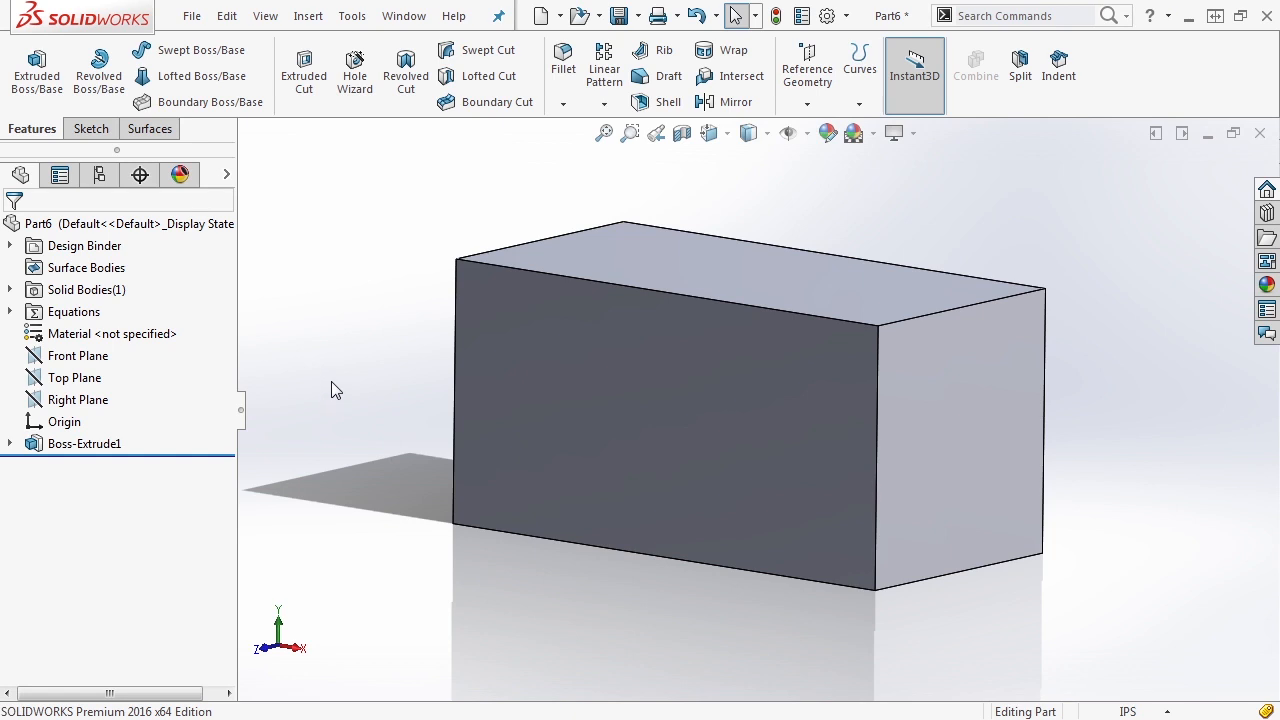
# - Start a manual neutral-plane Draft and link its draft angle to the global variable Draft
pyautogui.click(667, 77)
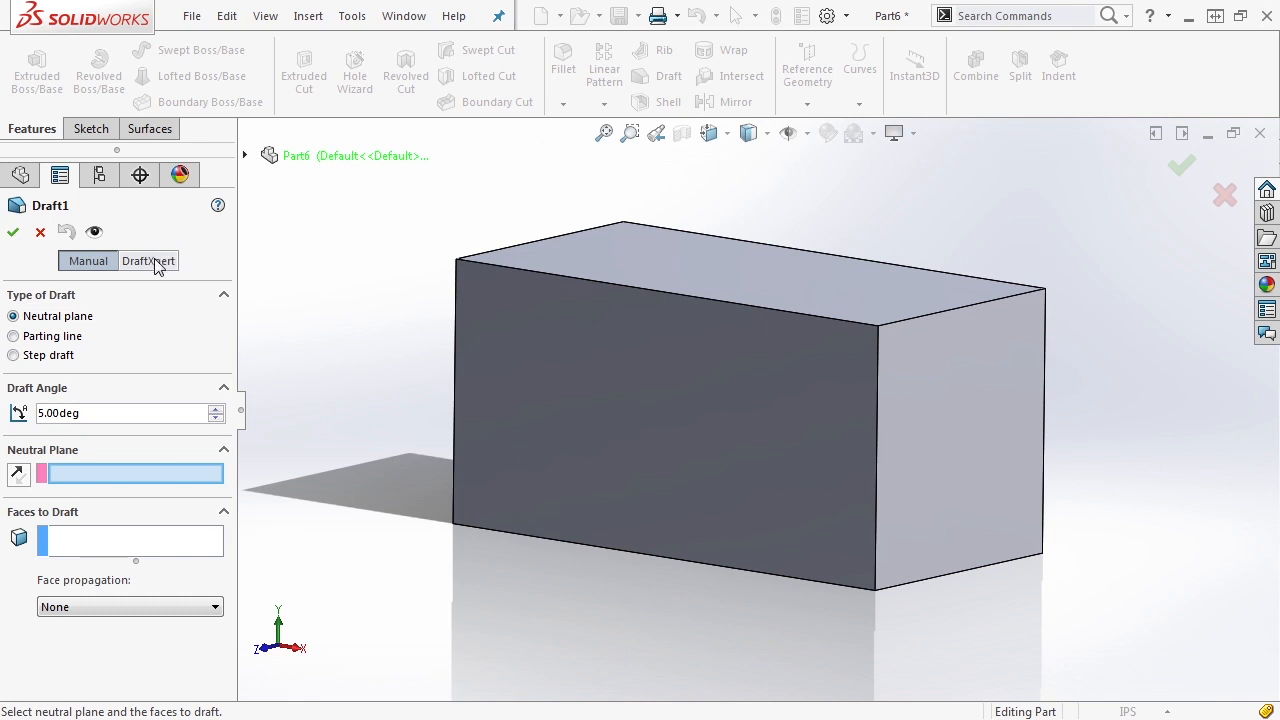
pyautogui.click(148, 261)
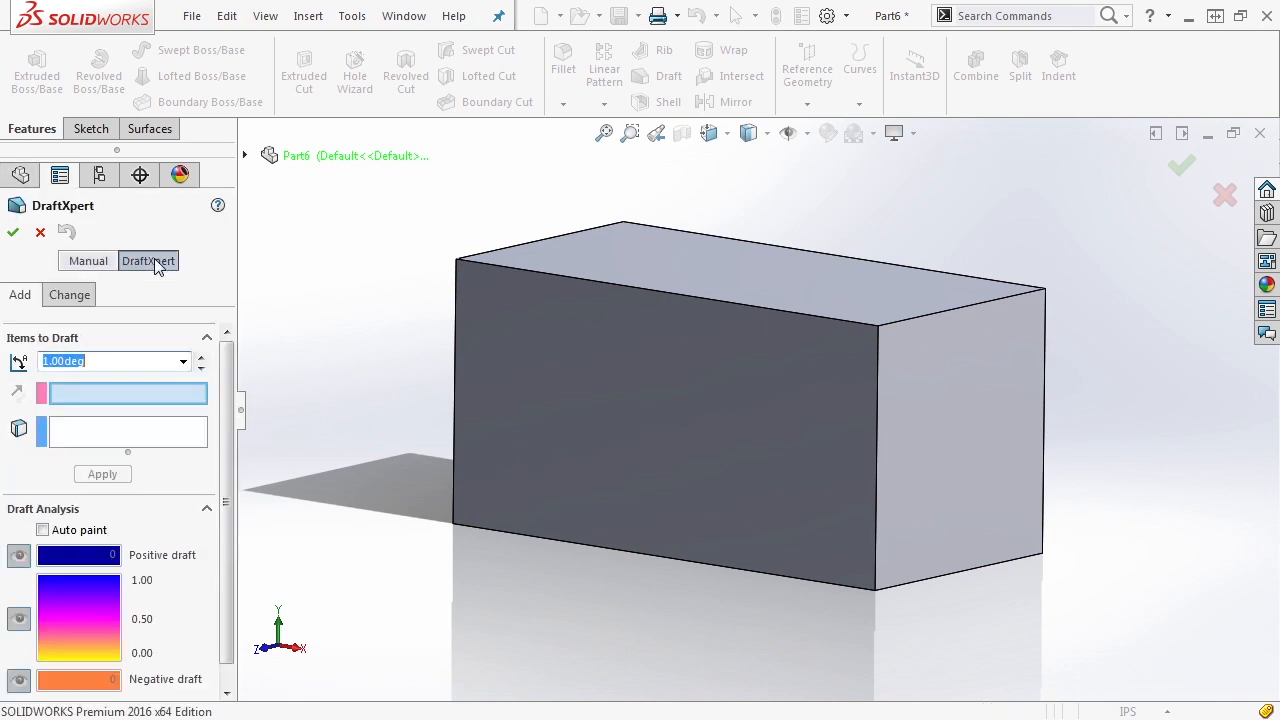
pyautogui.click(99, 262)
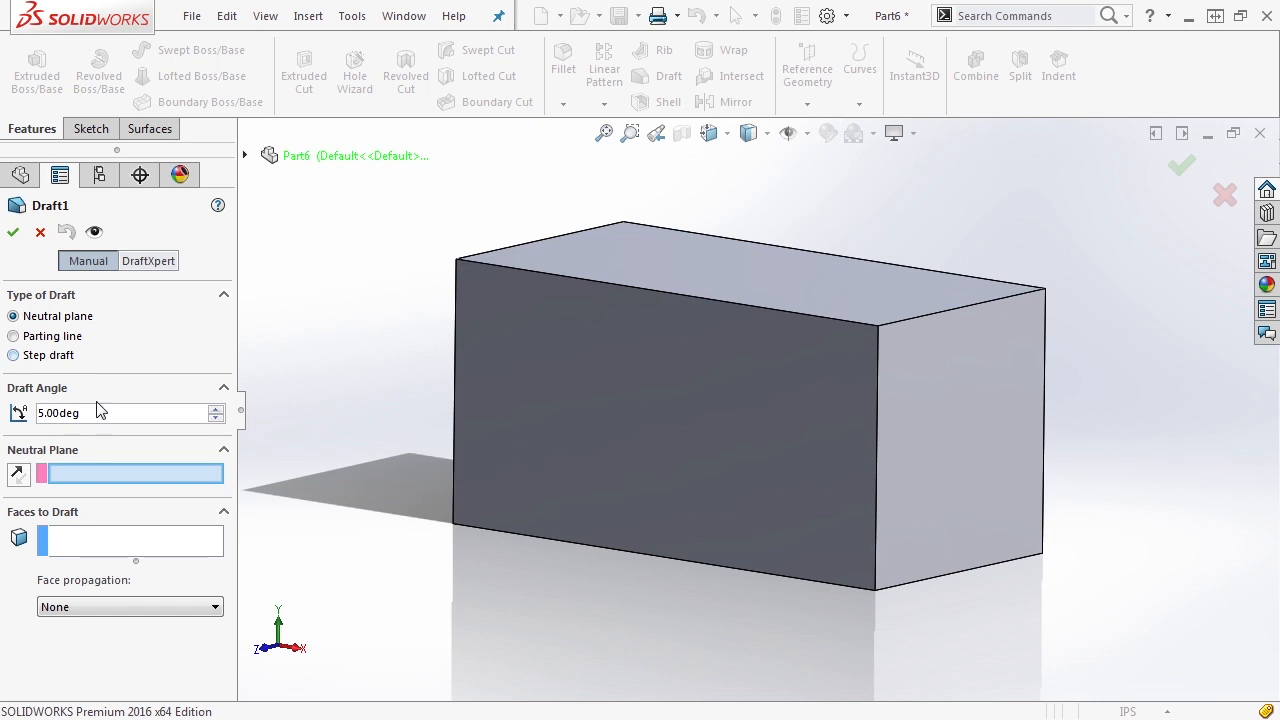
pyautogui.moveTo(122, 415); pyautogui.dragTo(11, 418)
pyautogui.write('=')
pyautogui.moveTo(90, 440)
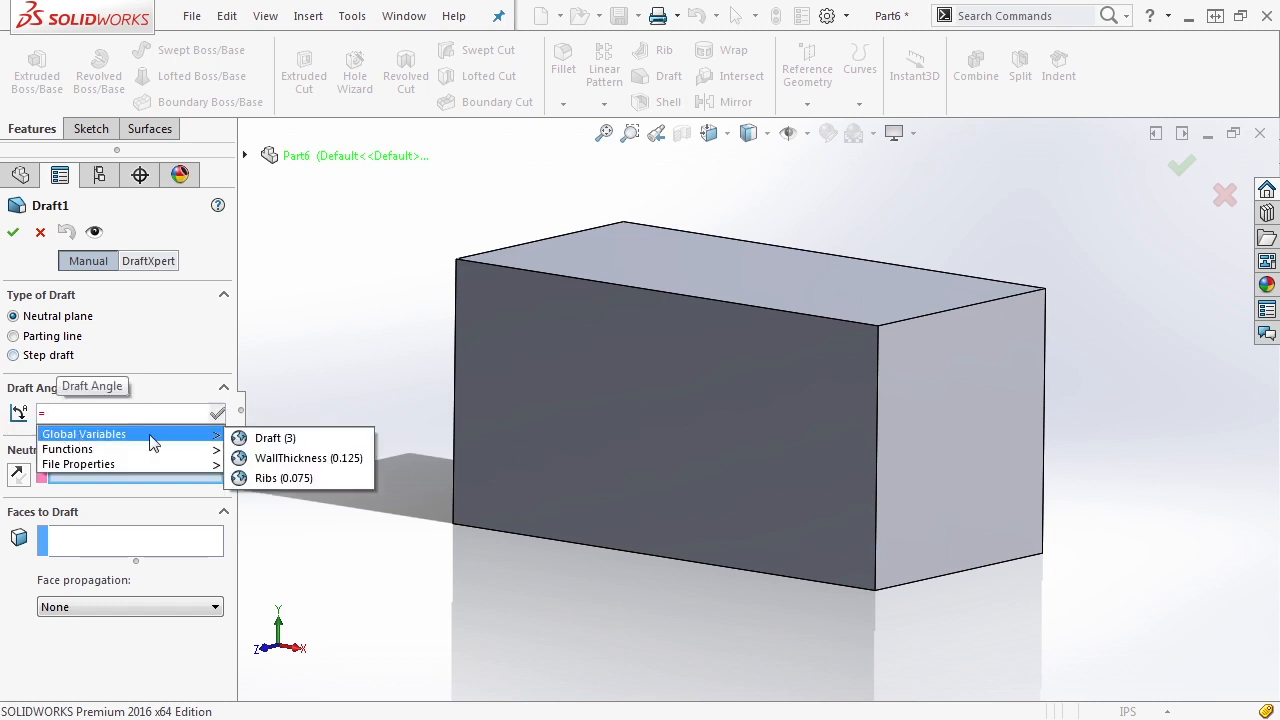
pyautogui.click(228, 436)
pyautogui.click(217, 413)
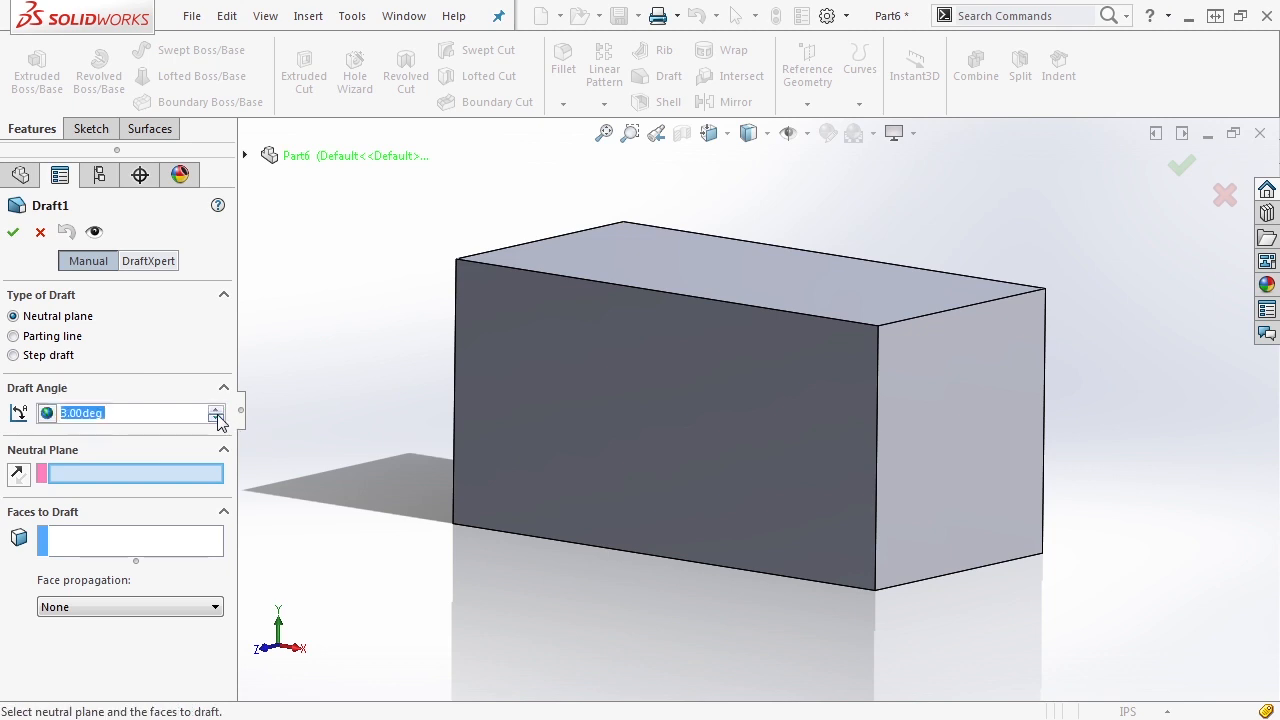
pyautogui.click(66, 477)
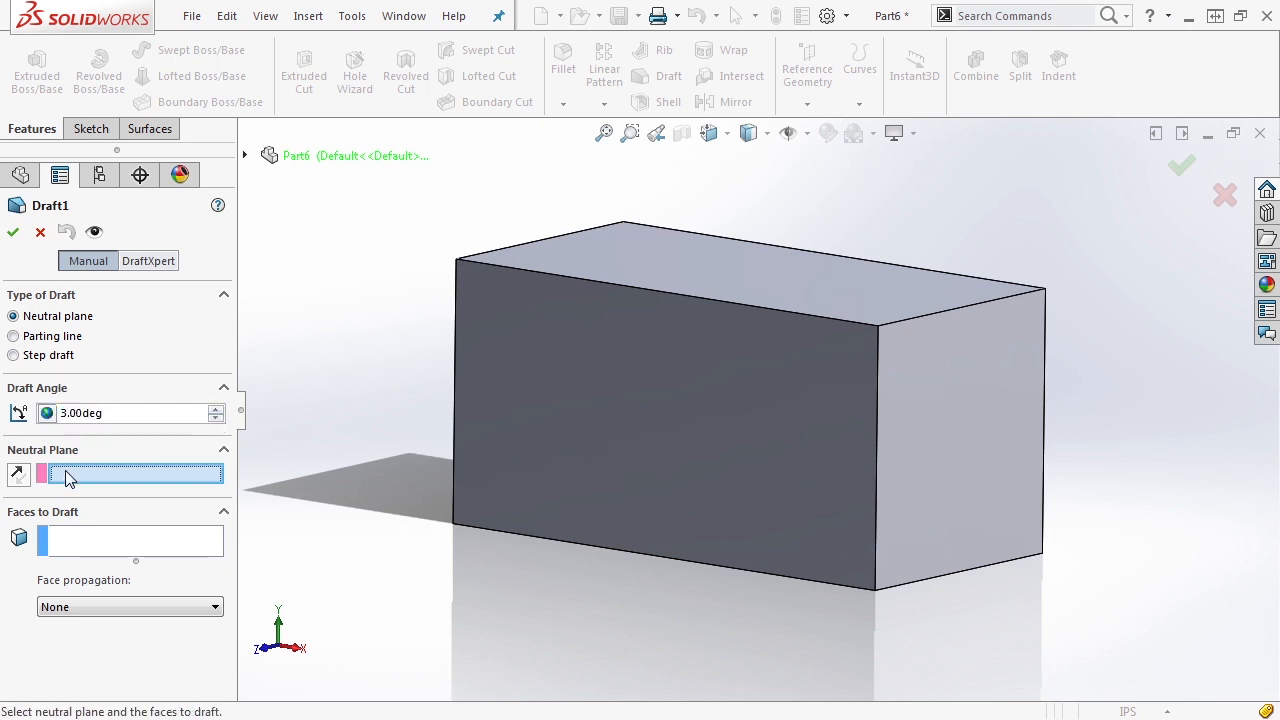
pyautogui.click(621, 255)
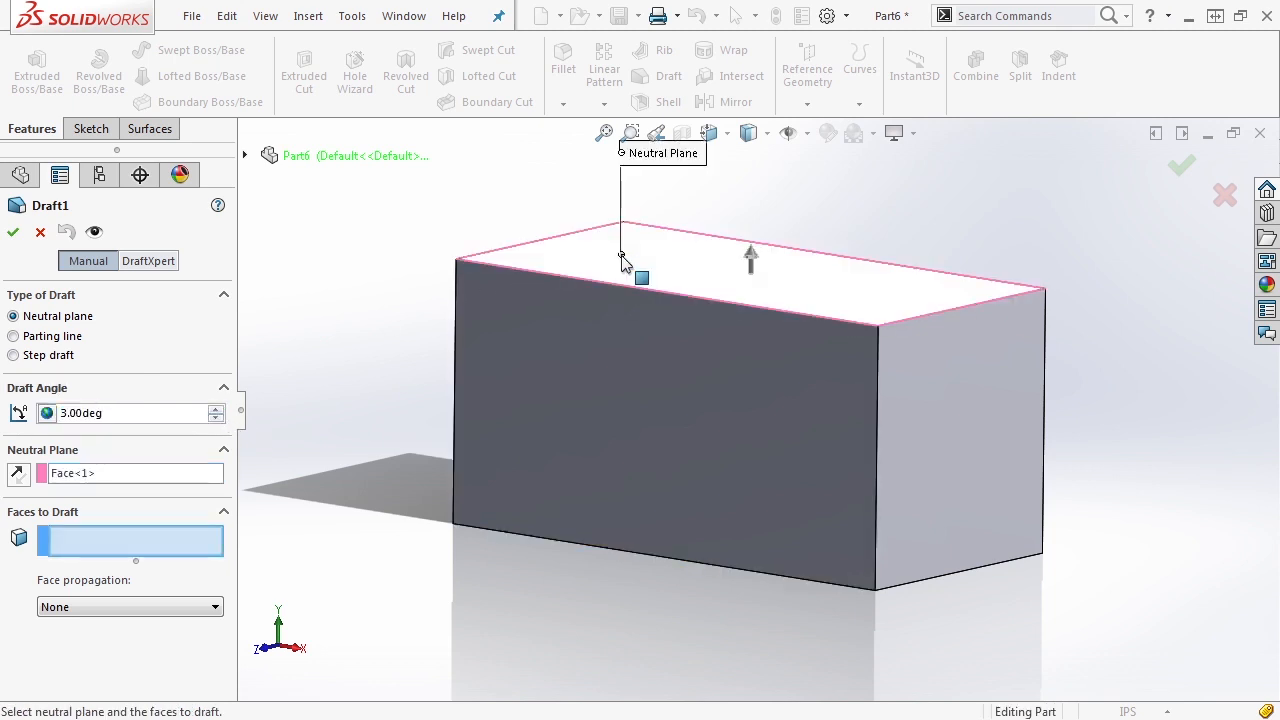
pyautogui.click(643, 271)
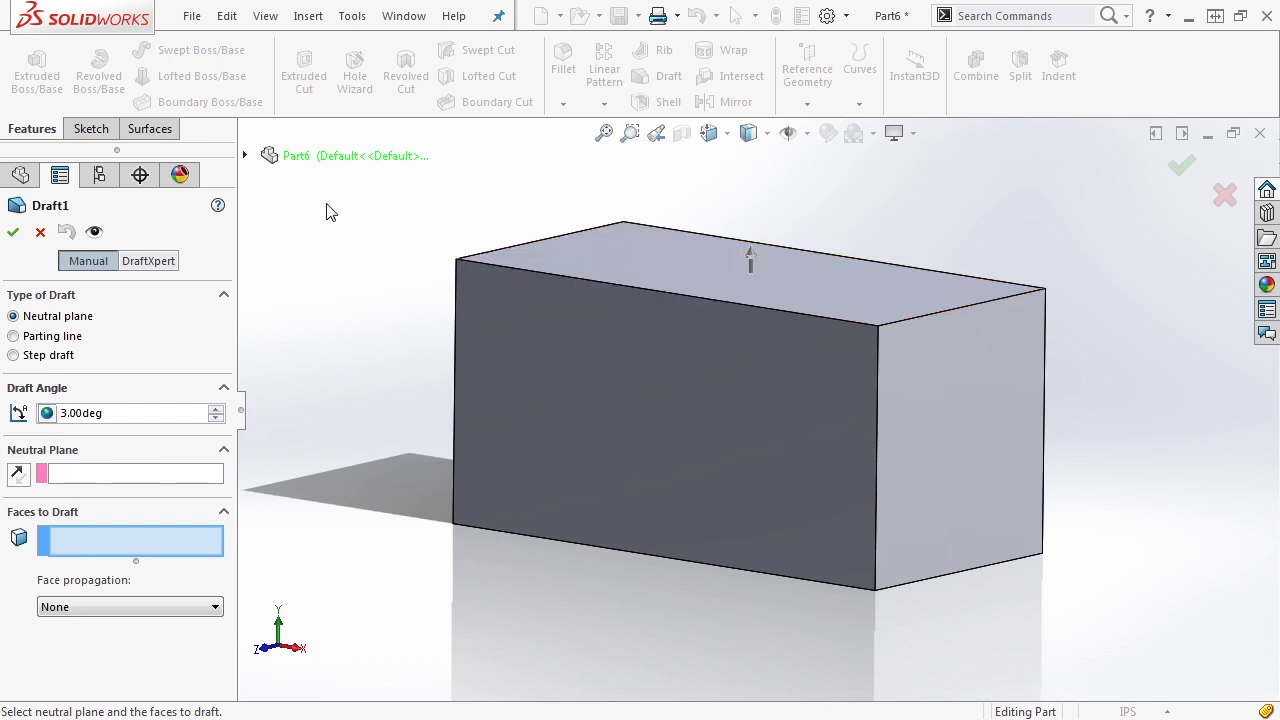
# - Choose the Top Plane from the part's feature tree as the draft's neutral plane
pyautogui.click(245, 157)
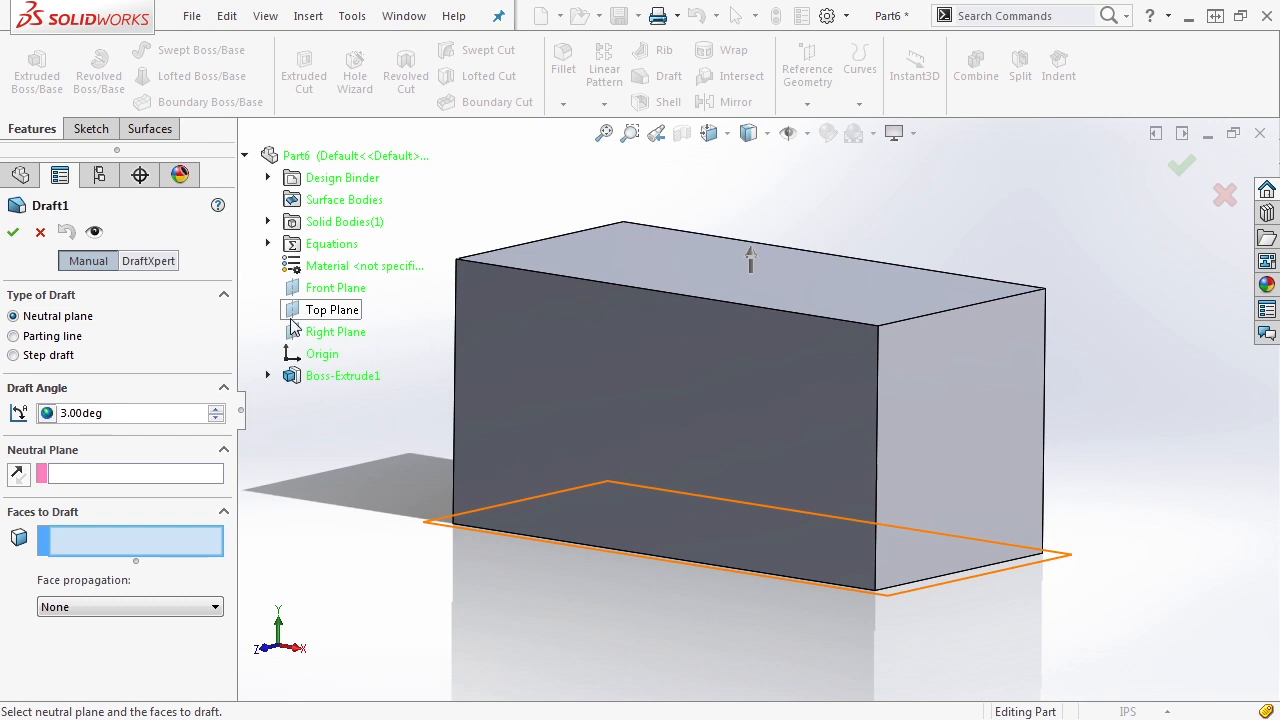
pyautogui.click(153, 480)
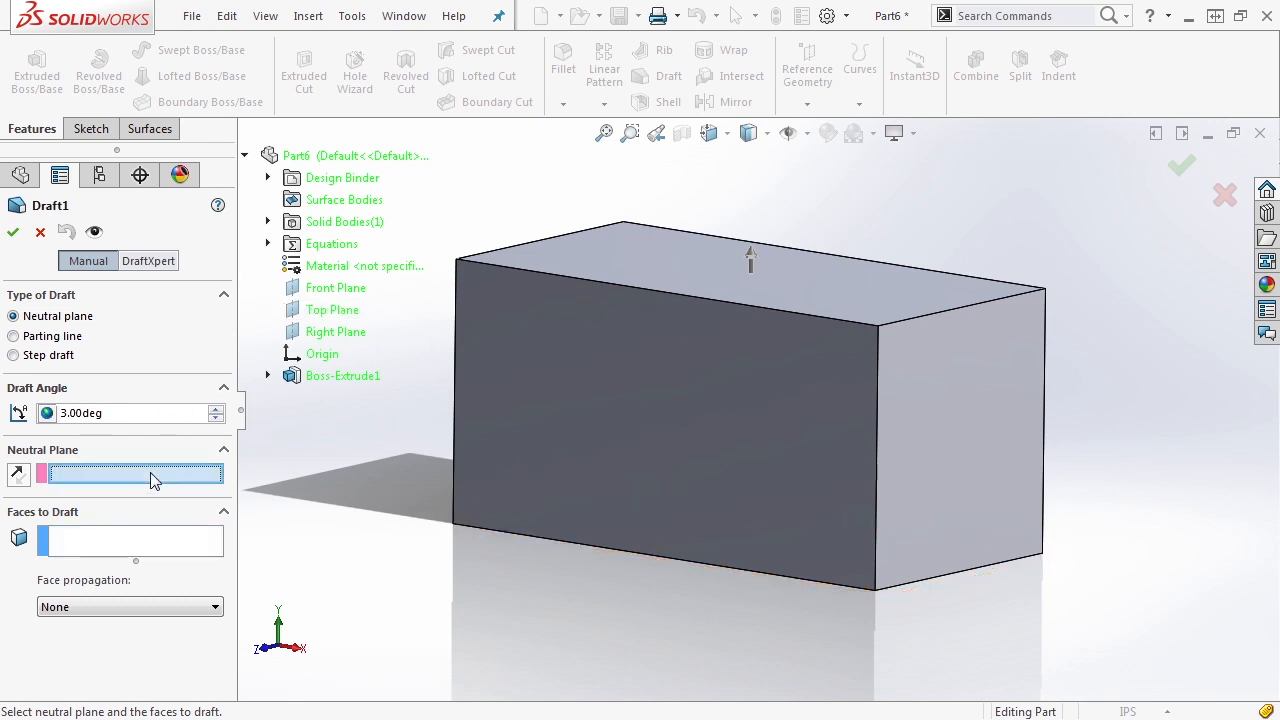
pyautogui.click(312, 310)
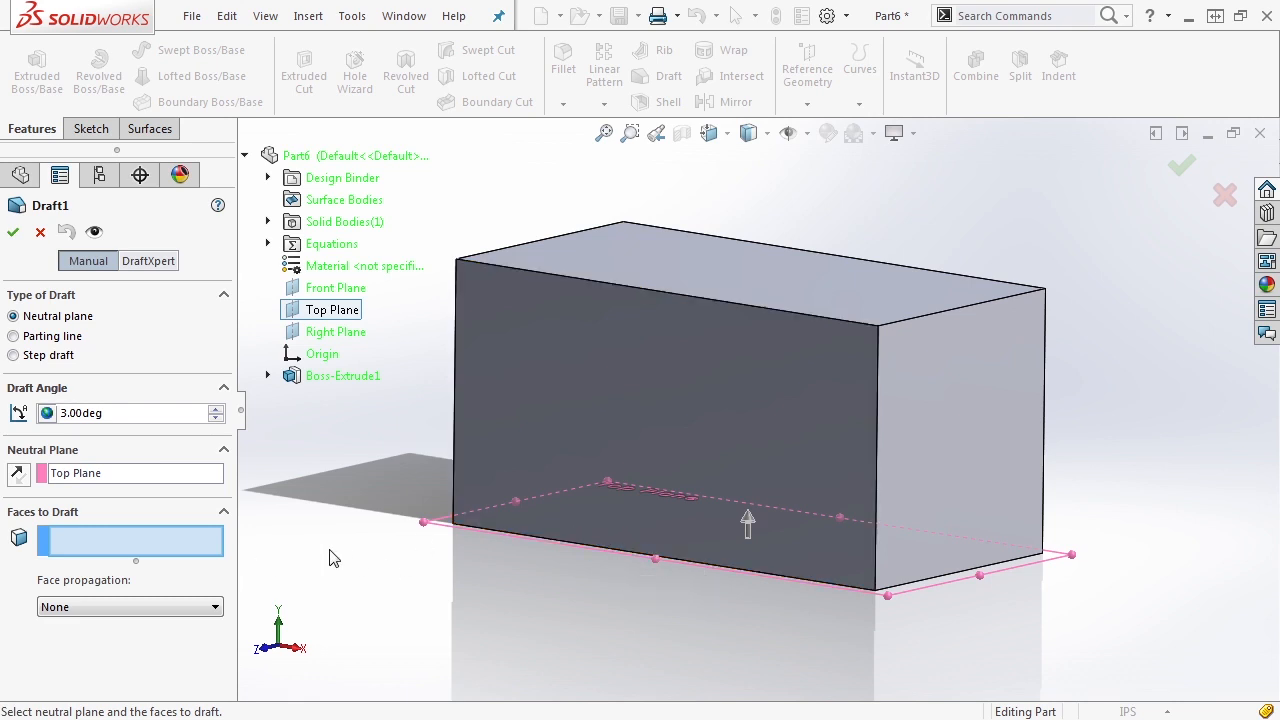
# - Keep face propagation at None and select the block's visible front and side faces as faces to draft
pyautogui.click(186, 541)
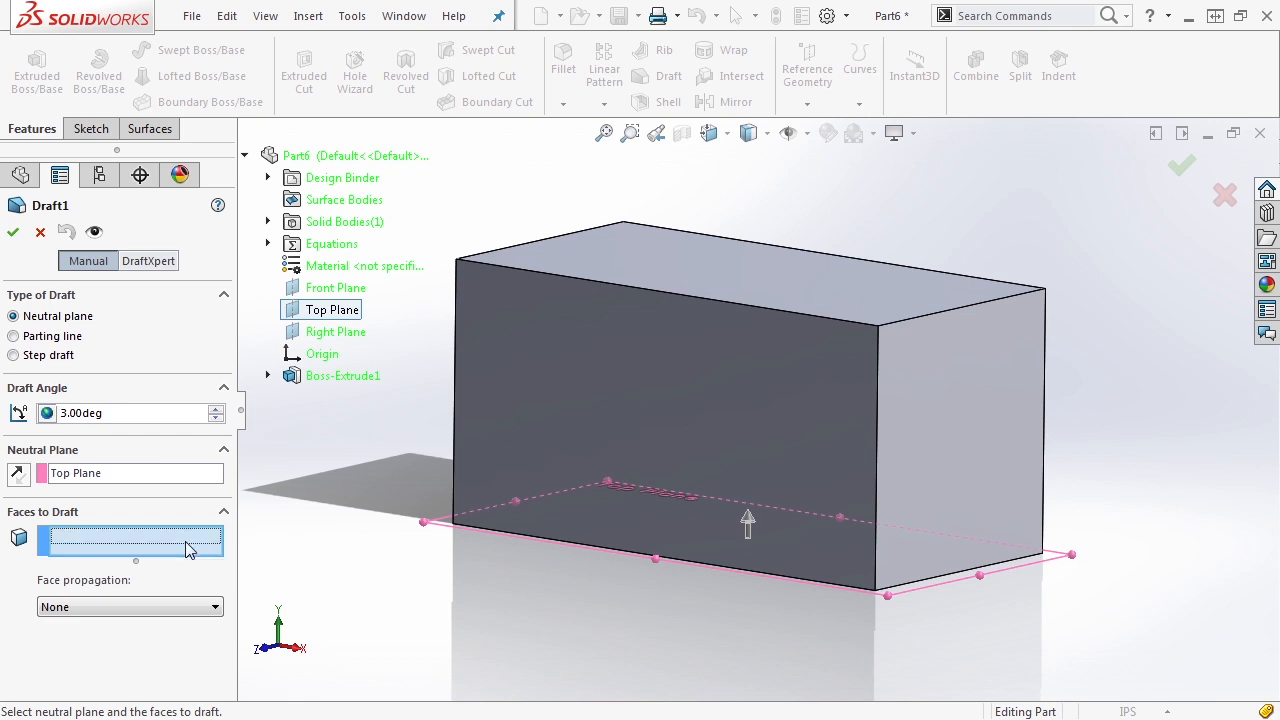
pyautogui.click(198, 612)
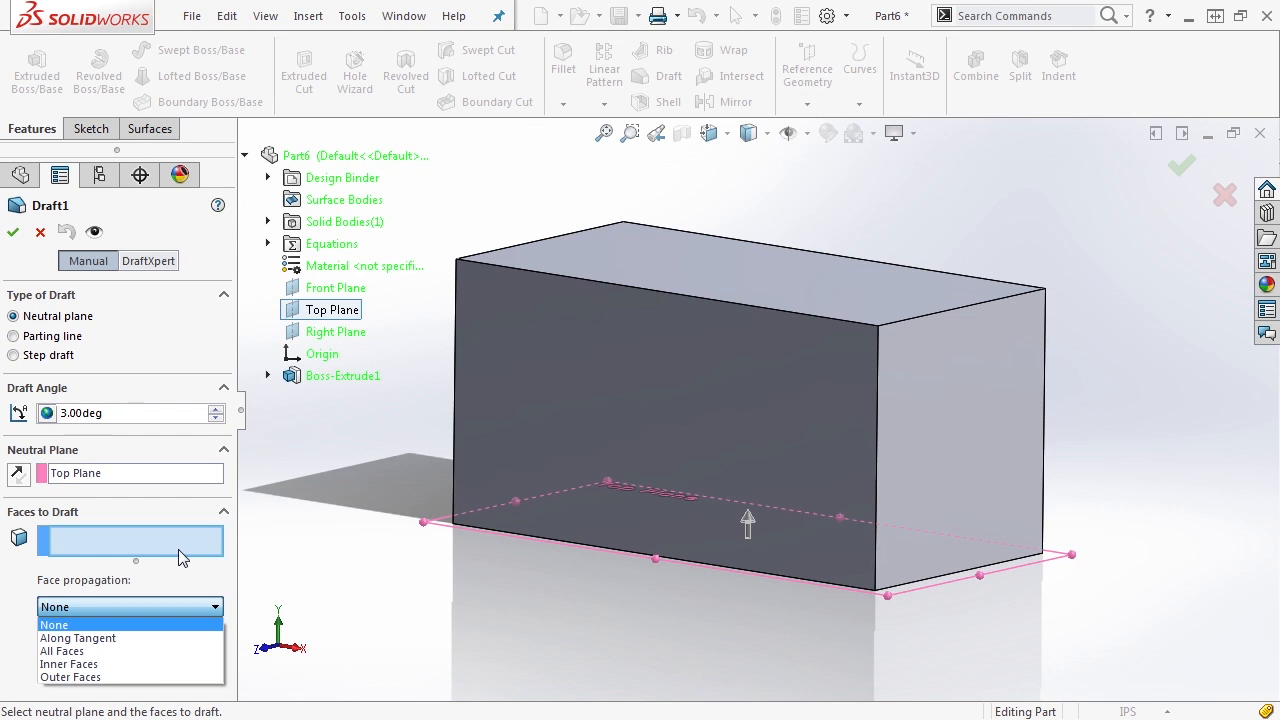
pyautogui.click(112, 625)
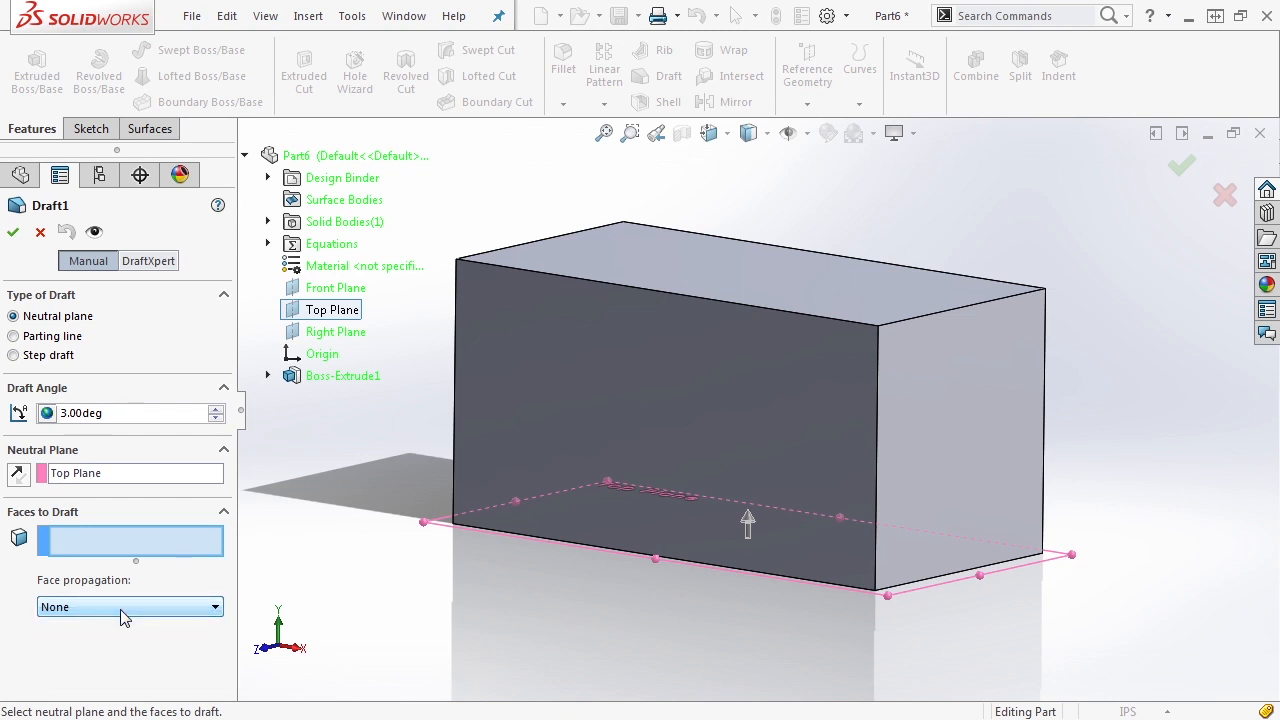
pyautogui.click(125, 542)
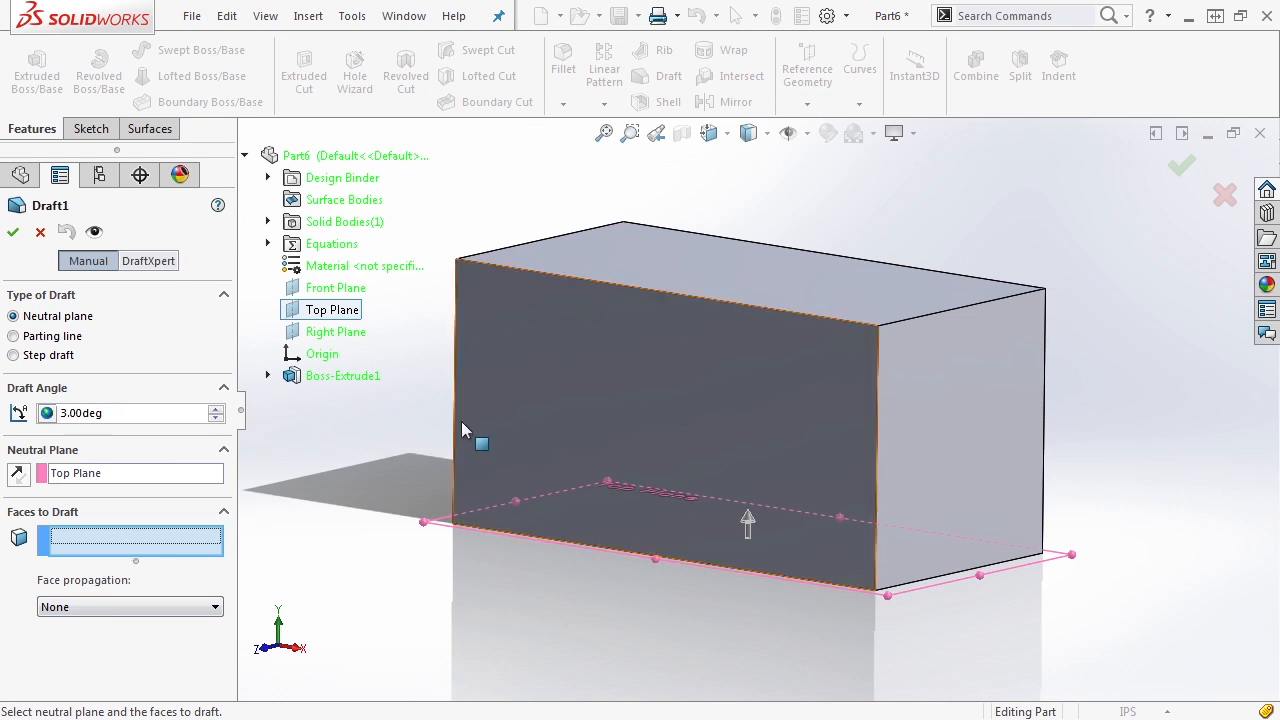
pyautogui.click(600, 346)
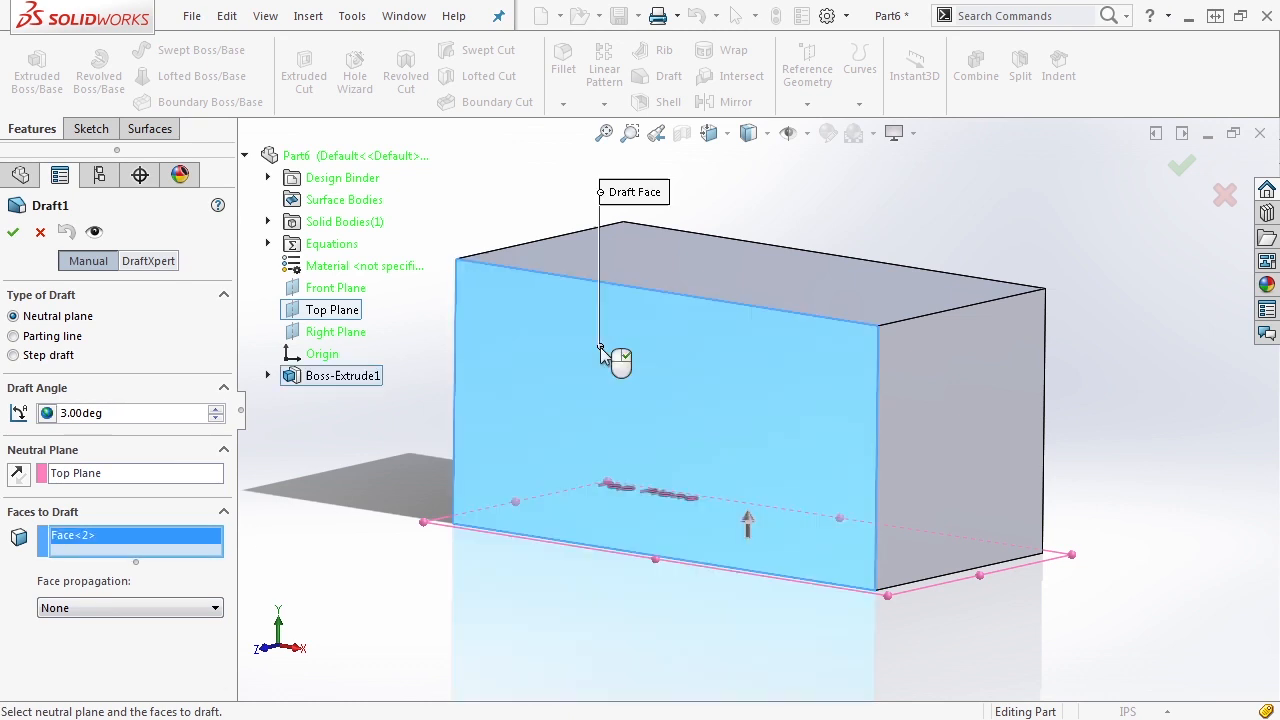
pyautogui.click(919, 363)
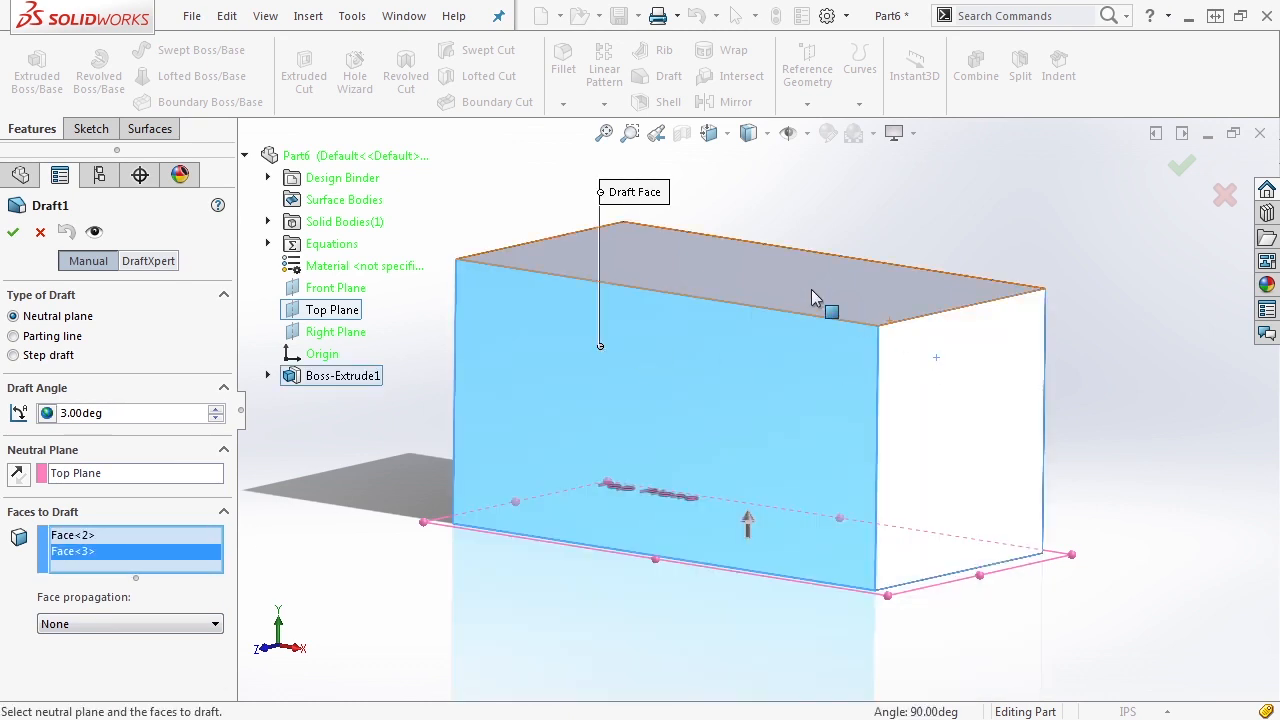
# - Add the block's two hidden side faces to the faces to draft using Select Other, and apply the draft
pyautogui.rightClick(811, 289)
pyautogui.click(861, 352)
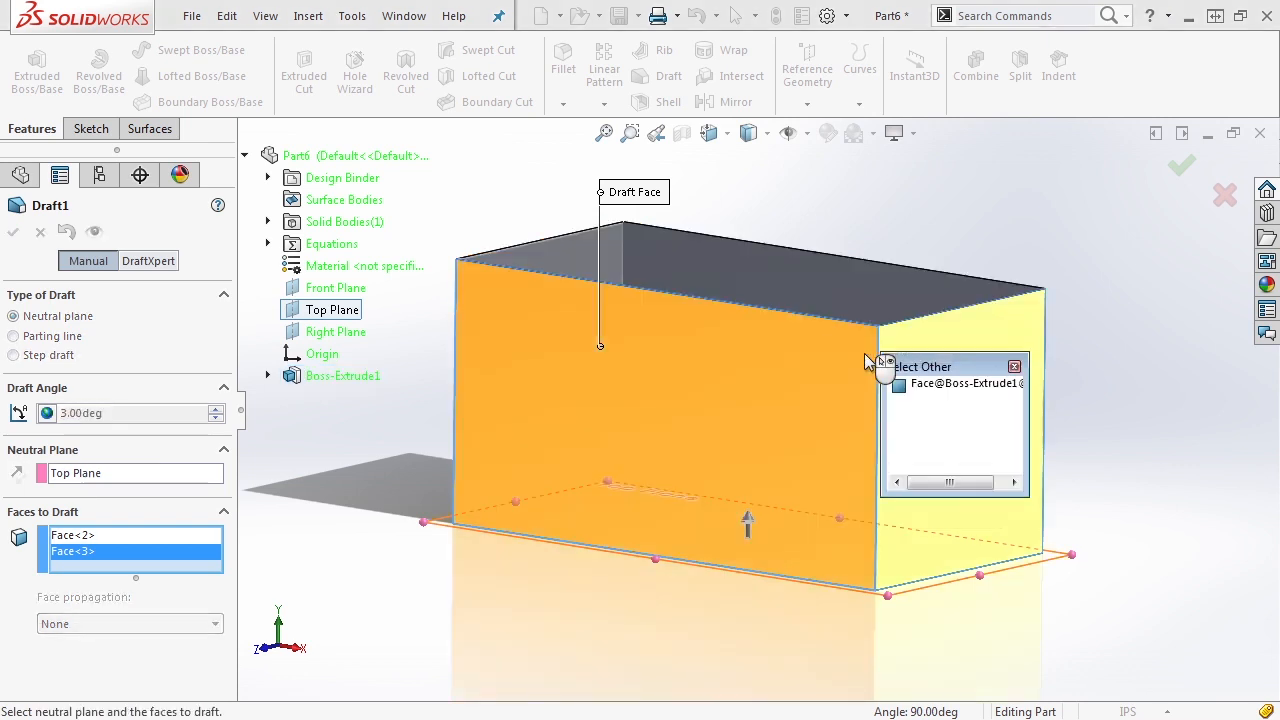
pyautogui.click(905, 383)
pyautogui.rightClick(556, 263)
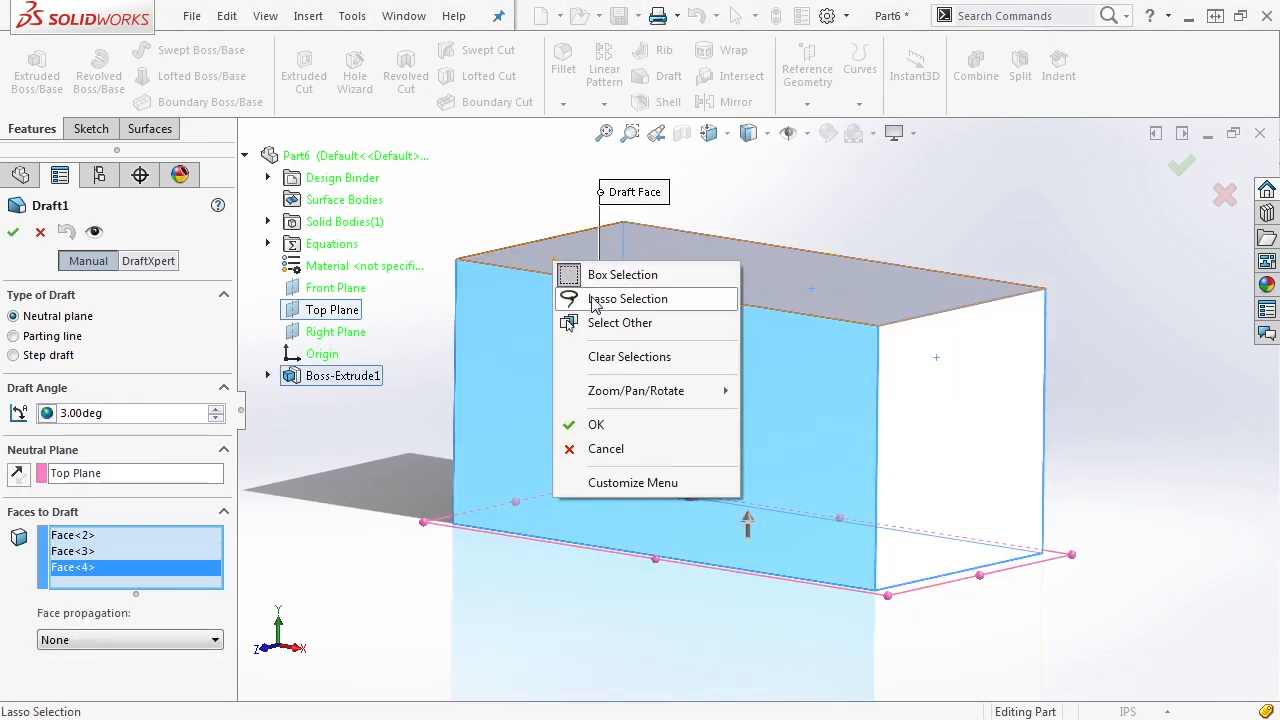
pyautogui.click(620, 322)
pyautogui.click(667, 360)
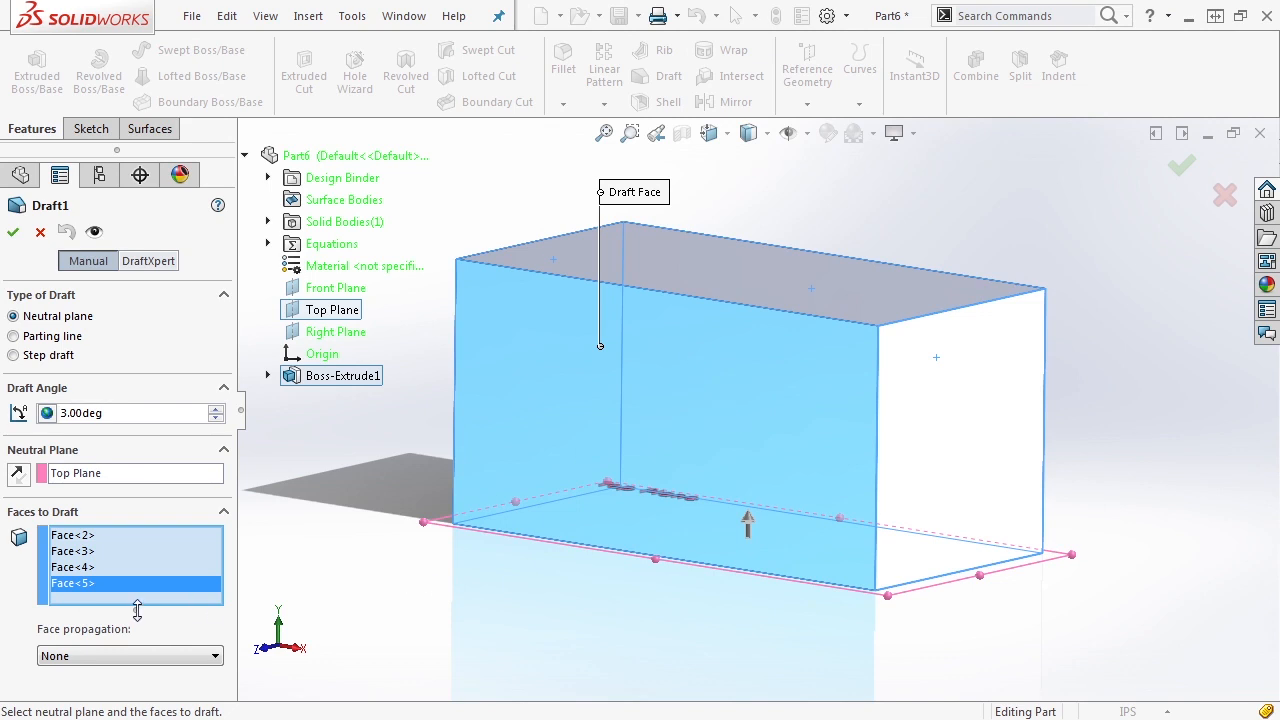
pyautogui.moveTo(137, 609)
pyautogui.mouseDown()
pyautogui.moveTo(137, 553)
pyautogui.moveTo(138, 632)
pyautogui.moveTo(137, 560)
pyautogui.moveTo(143, 615)
pyautogui.mouseUp()
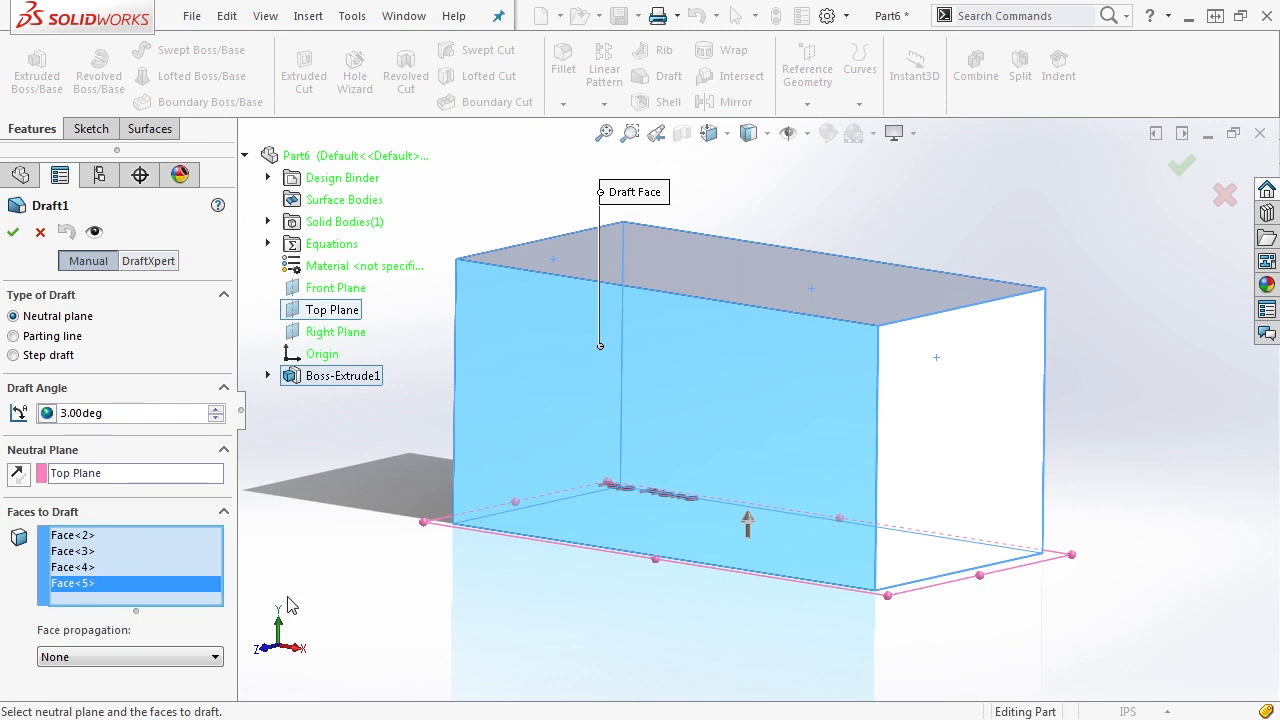
pyautogui.moveTo(135, 611)
pyautogui.mouseDown()
pyautogui.moveTo(135, 628)
pyautogui.moveTo(140, 608)
pyautogui.mouseUp()
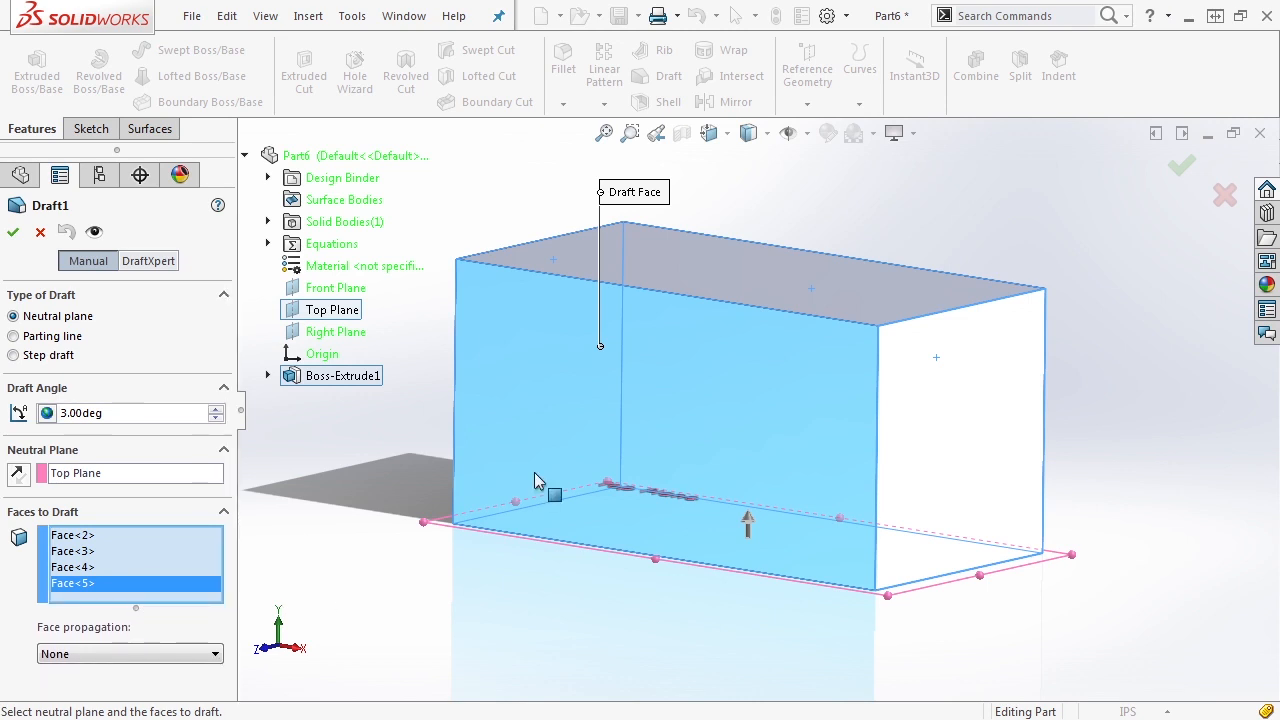
pyautogui.click(751, 523)
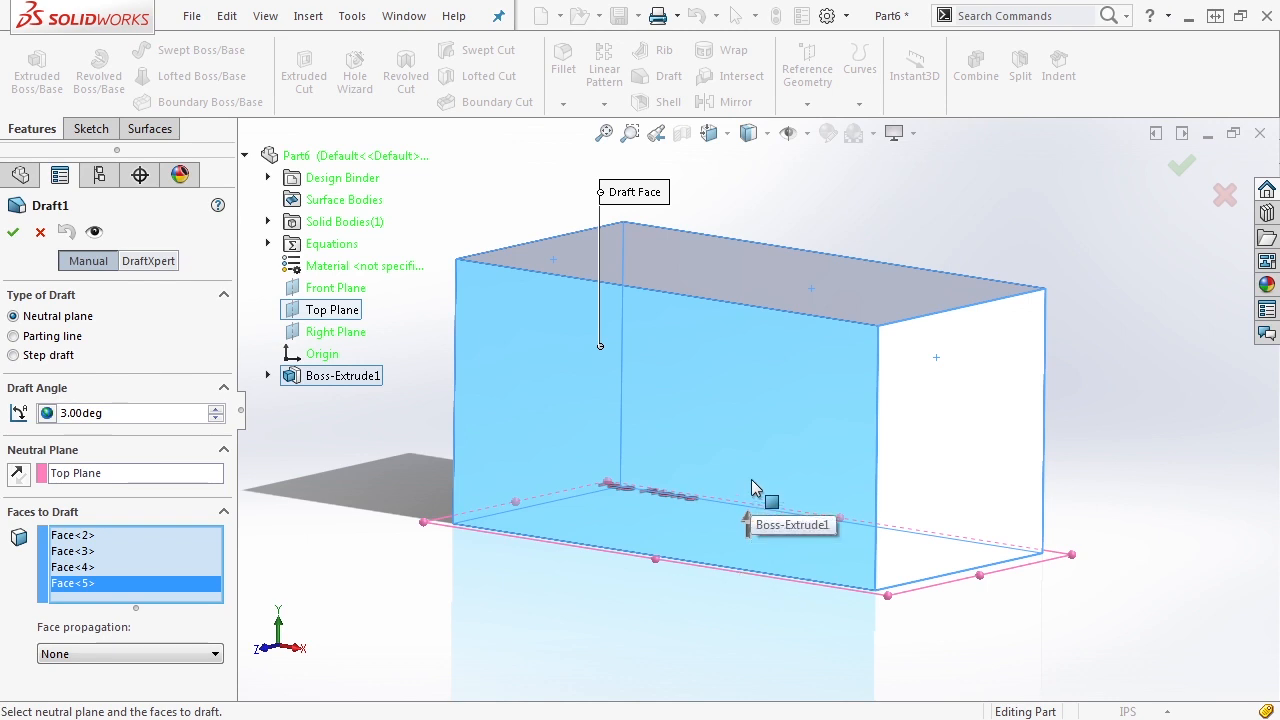
pyautogui.click(12, 234)
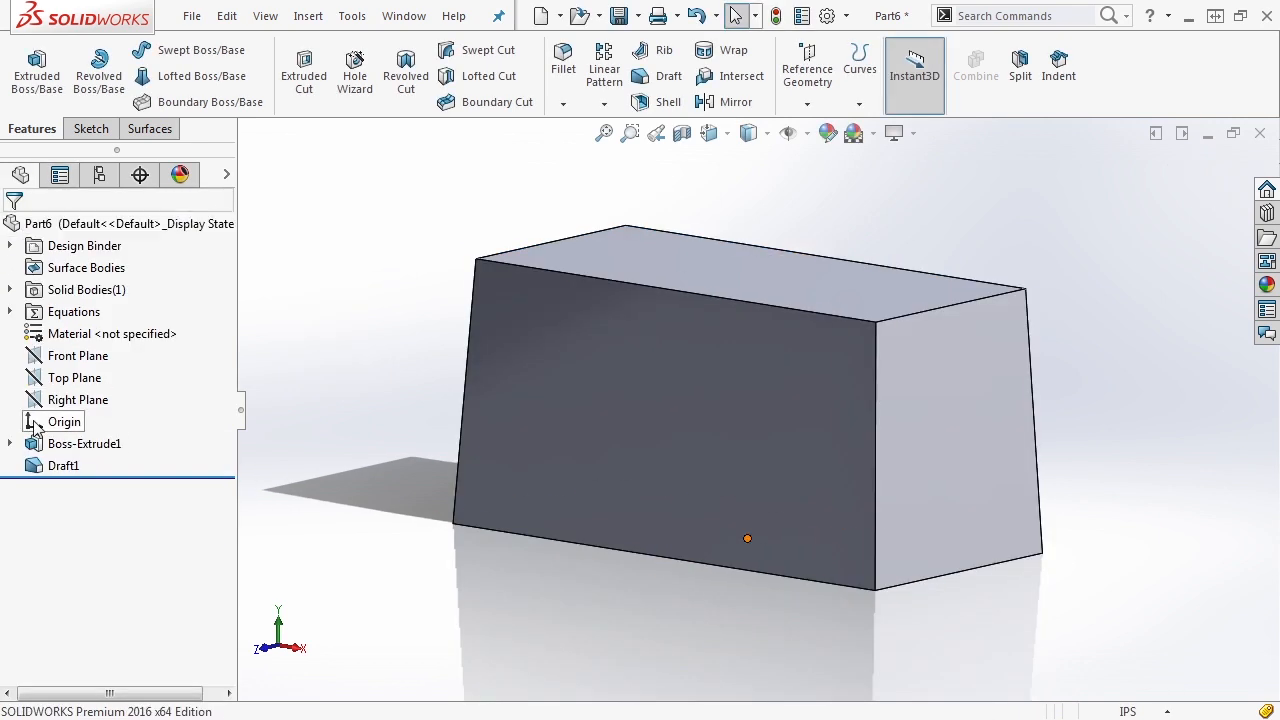
# - Reopen the block's draft for editing and change its type to Parting line, with the Top Plane as direction of pull
pyautogui.click(60, 465)
pyautogui.click(54, 410)
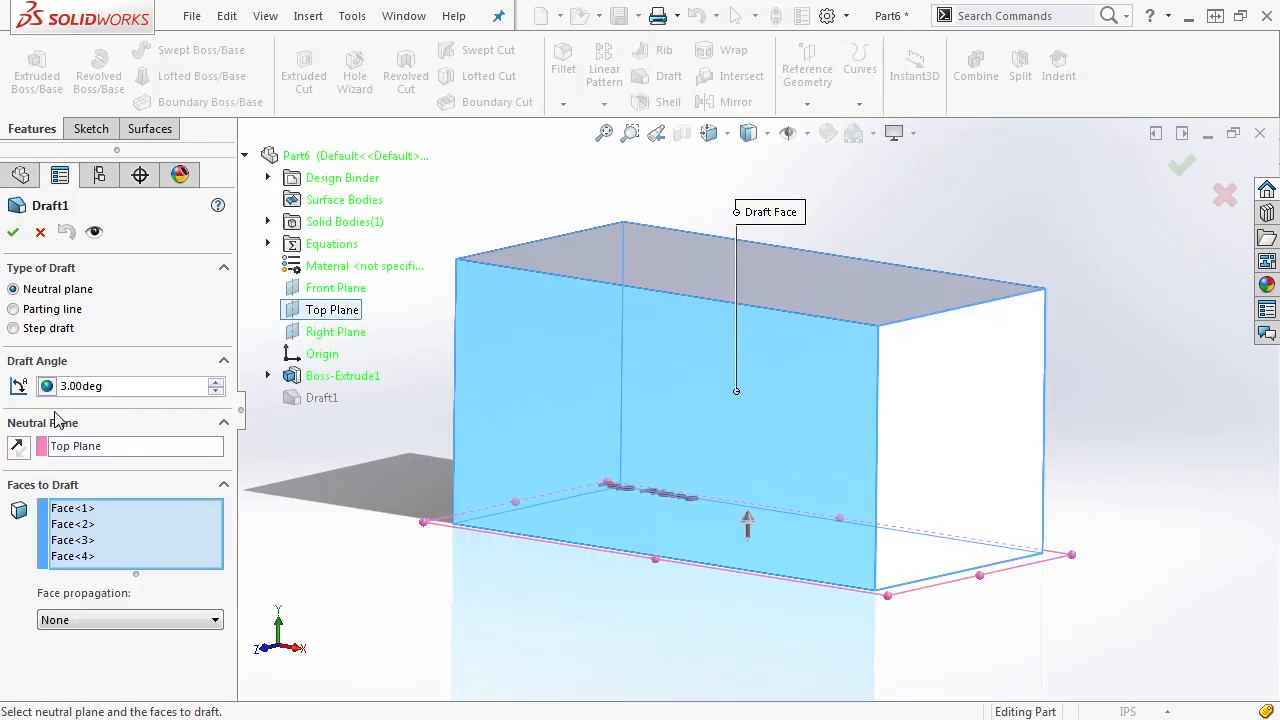
pyautogui.click(52, 311)
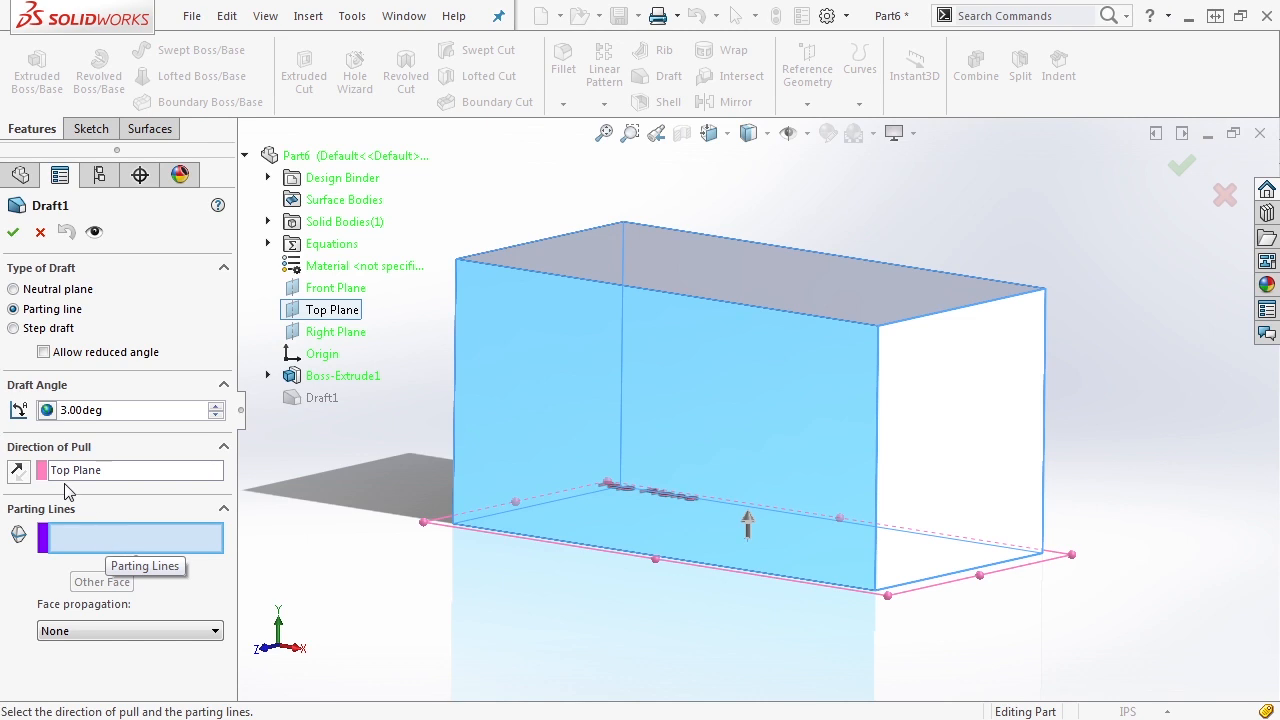
pyautogui.click(110, 545)
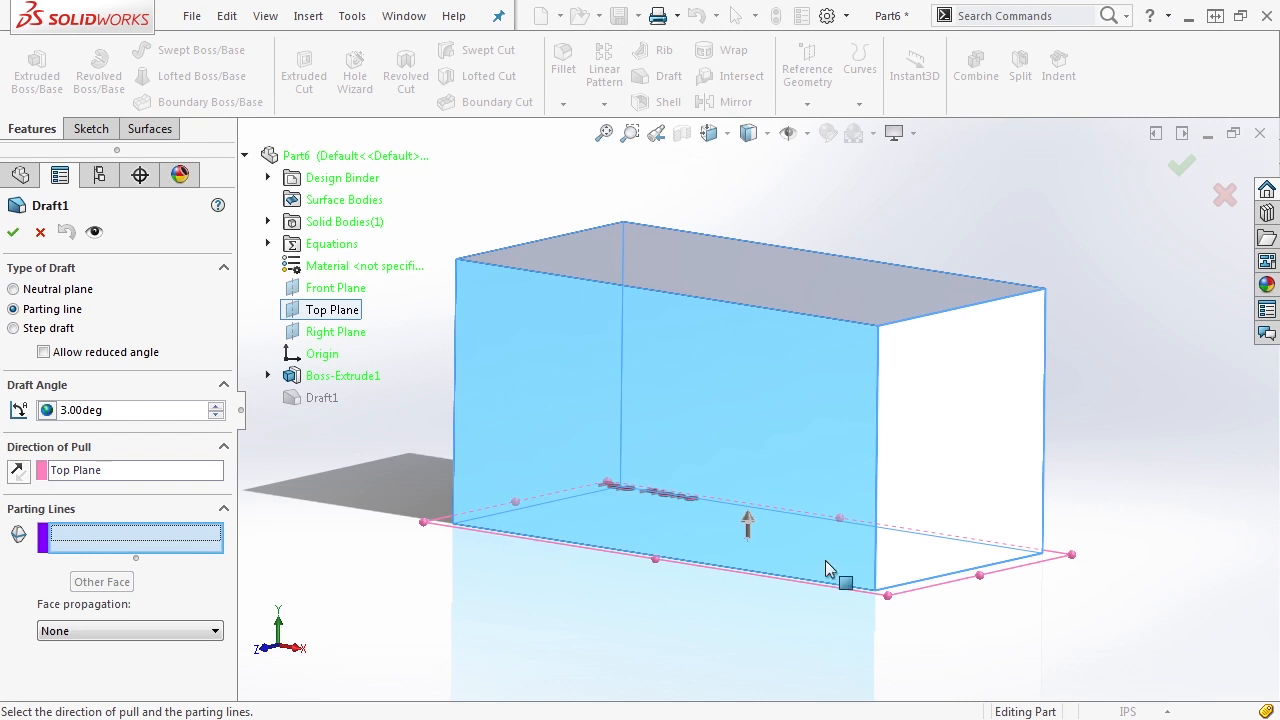
# - Select the block's four bottom edges as the draft's parting lines
pyautogui.moveTo(772, 578); pyautogui.dragTo(837, 597, button='middle')
pyautogui.click(835, 616)
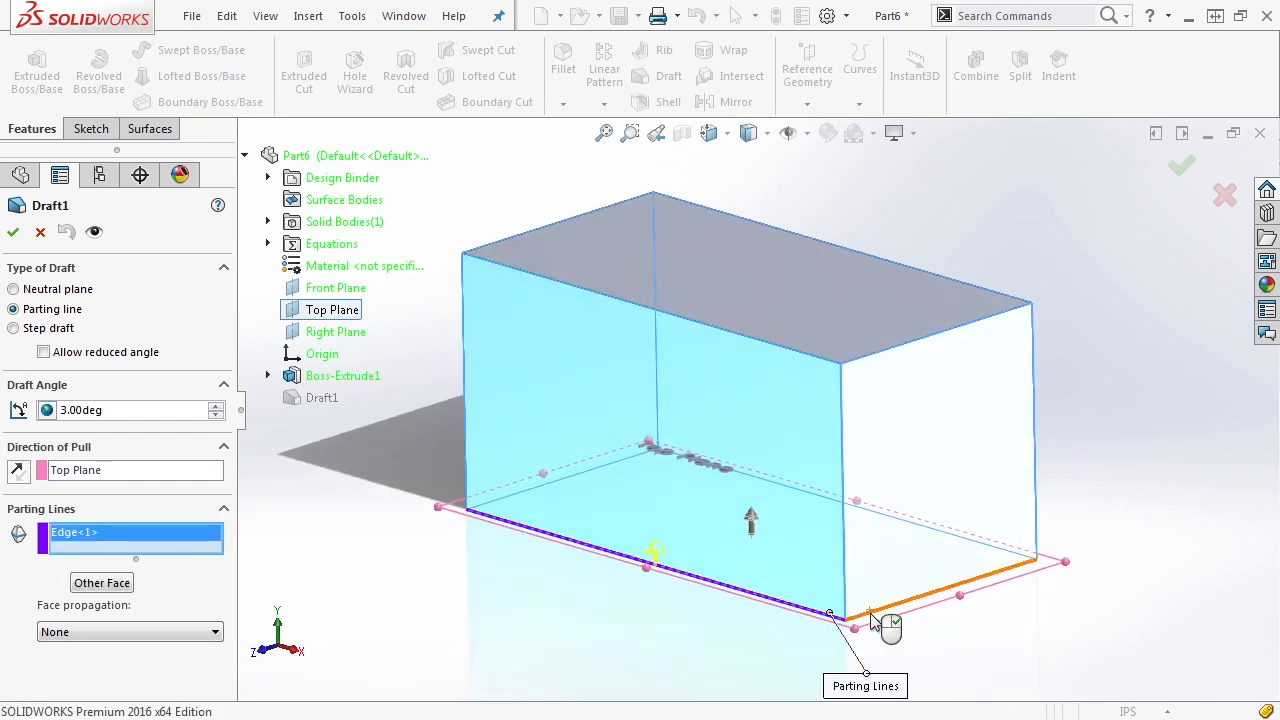
pyautogui.click(872, 622)
pyautogui.moveTo(906, 640); pyautogui.dragTo(826, 590, button='middle')
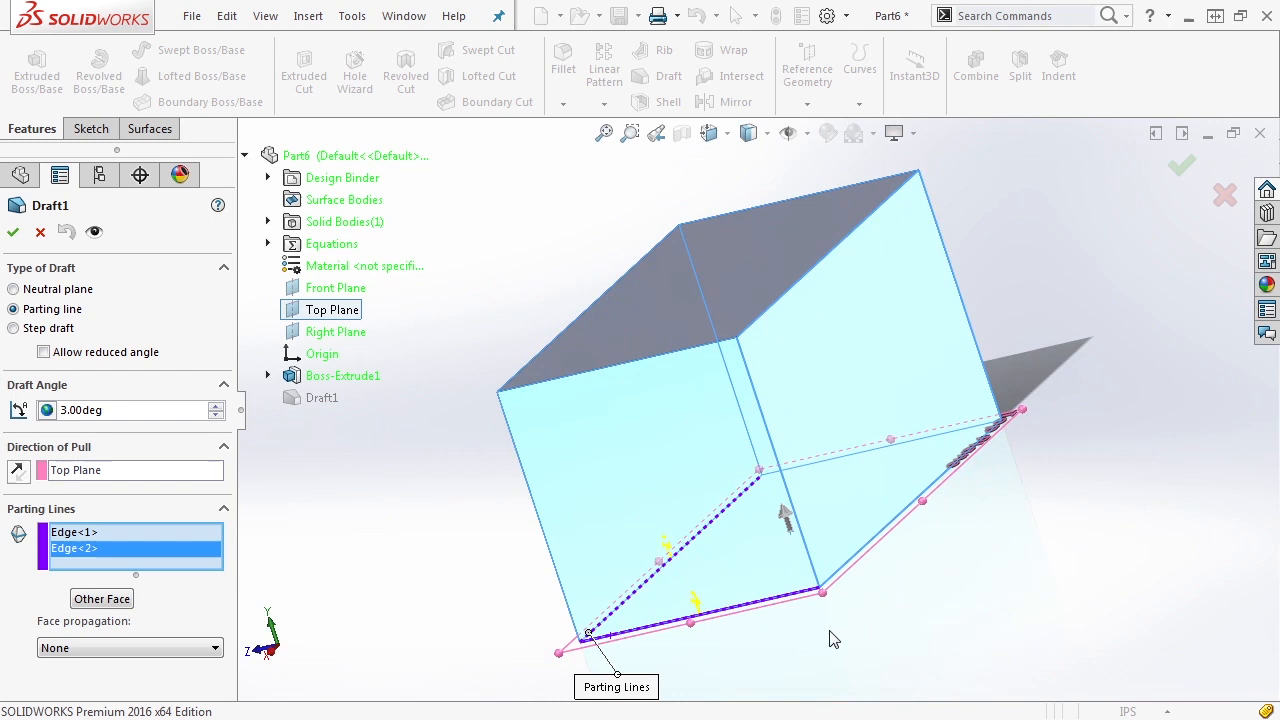
pyautogui.click(851, 563)
pyautogui.moveTo(782, 629); pyautogui.dragTo(757, 577, button='middle')
pyautogui.click(630, 575)
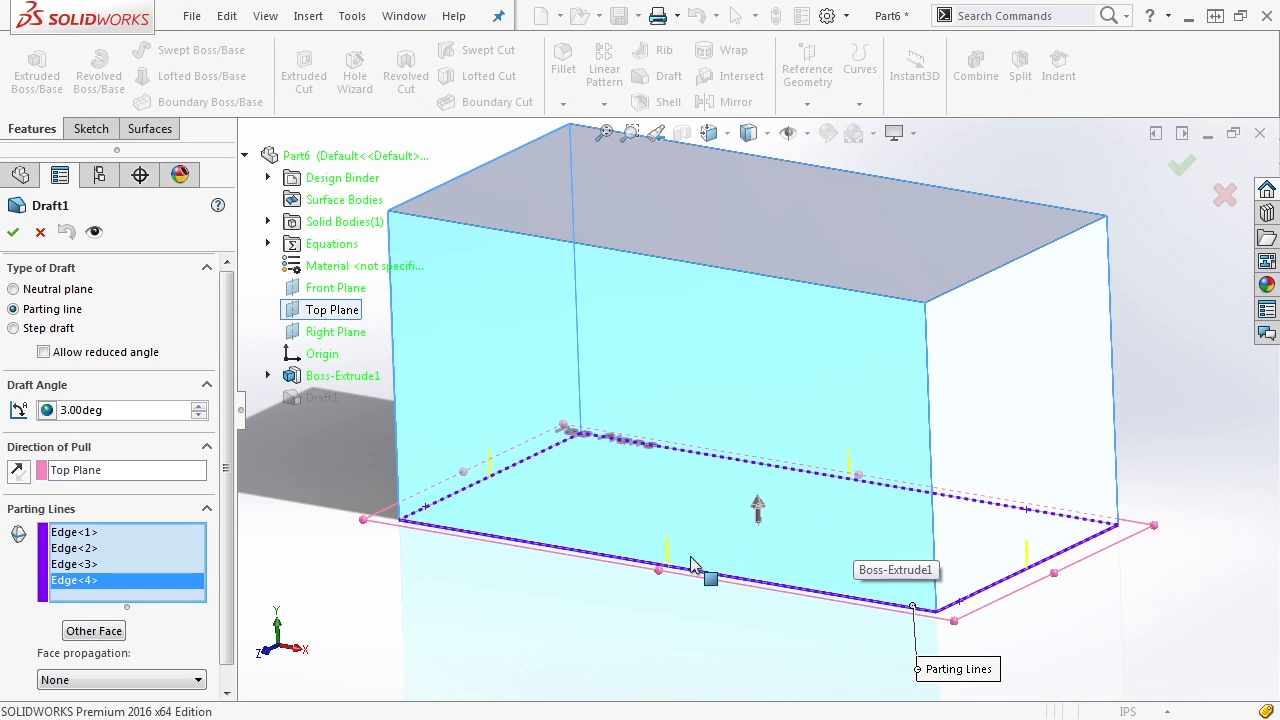
pyautogui.moveTo(686, 543); pyautogui.dragTo(706, 549, button='middle')
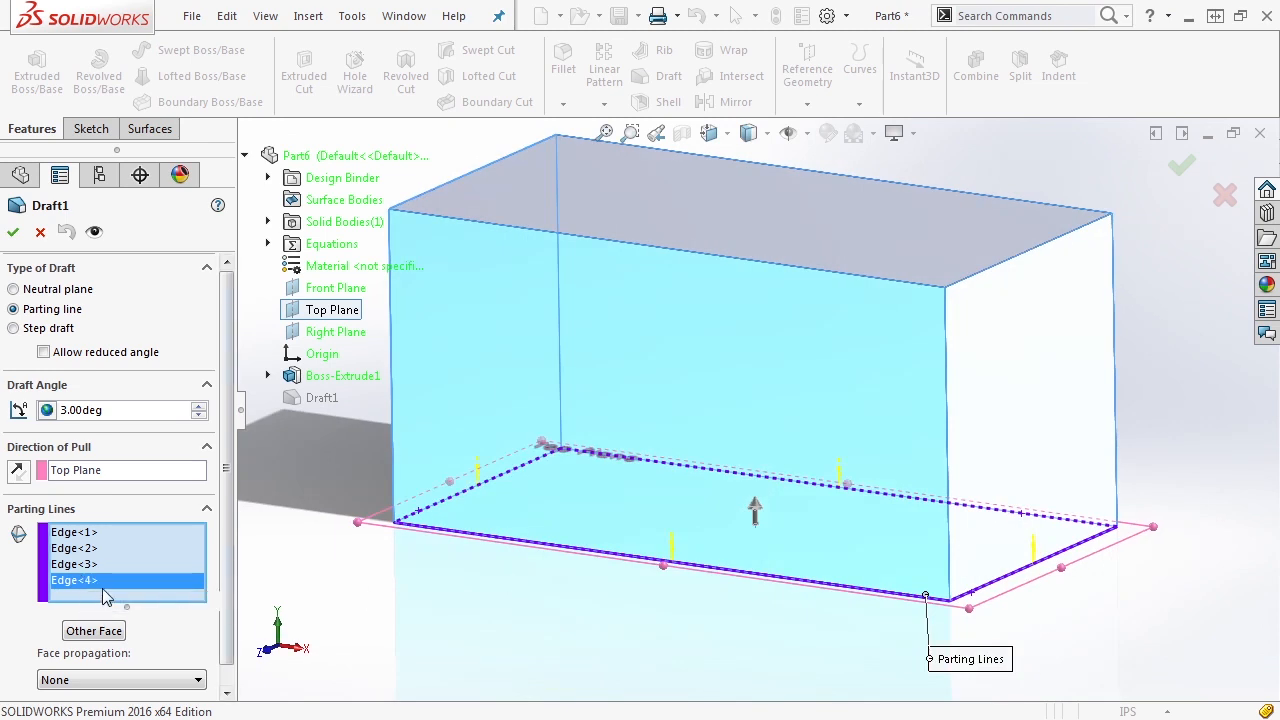
# - Switch the drafted face of the last parting-line edge using Other Face, and examine the draft arrows along the bottom edges
pyautogui.click(110, 634)
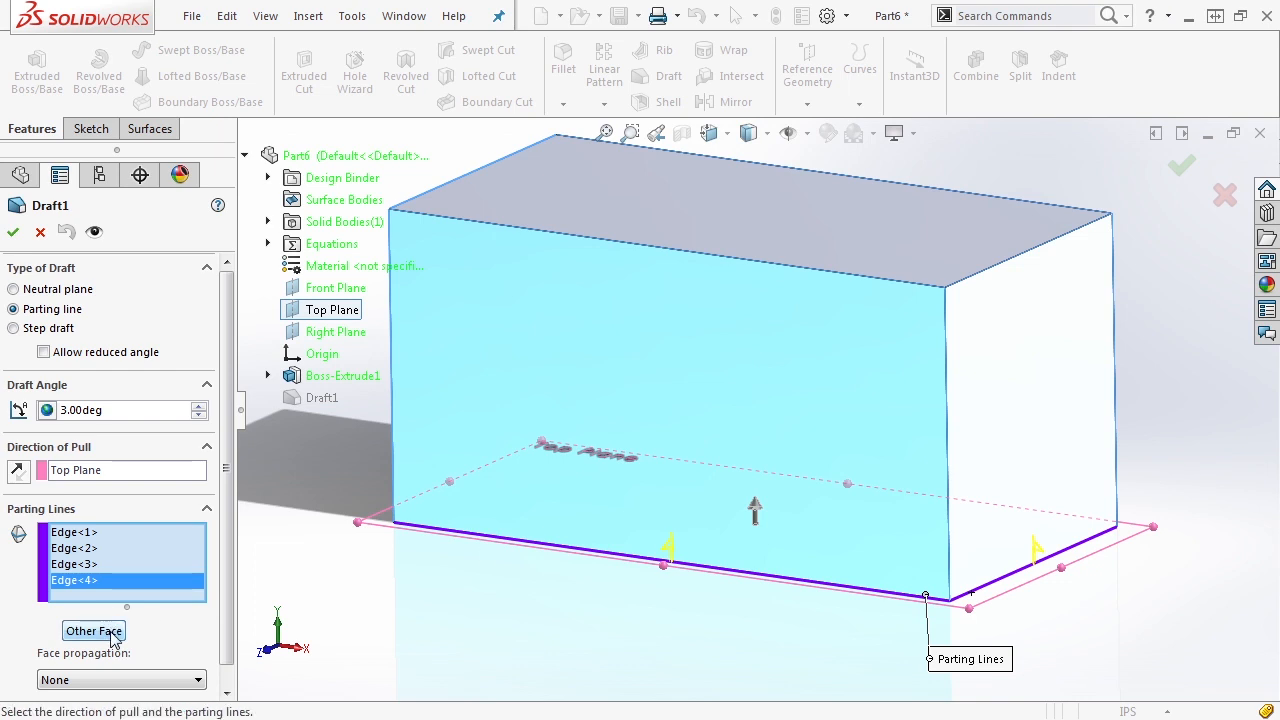
pyautogui.moveTo(486, 648); pyautogui.dragTo(605, 670, button='middle')
pyautogui.scroll(-4, 466, 511)
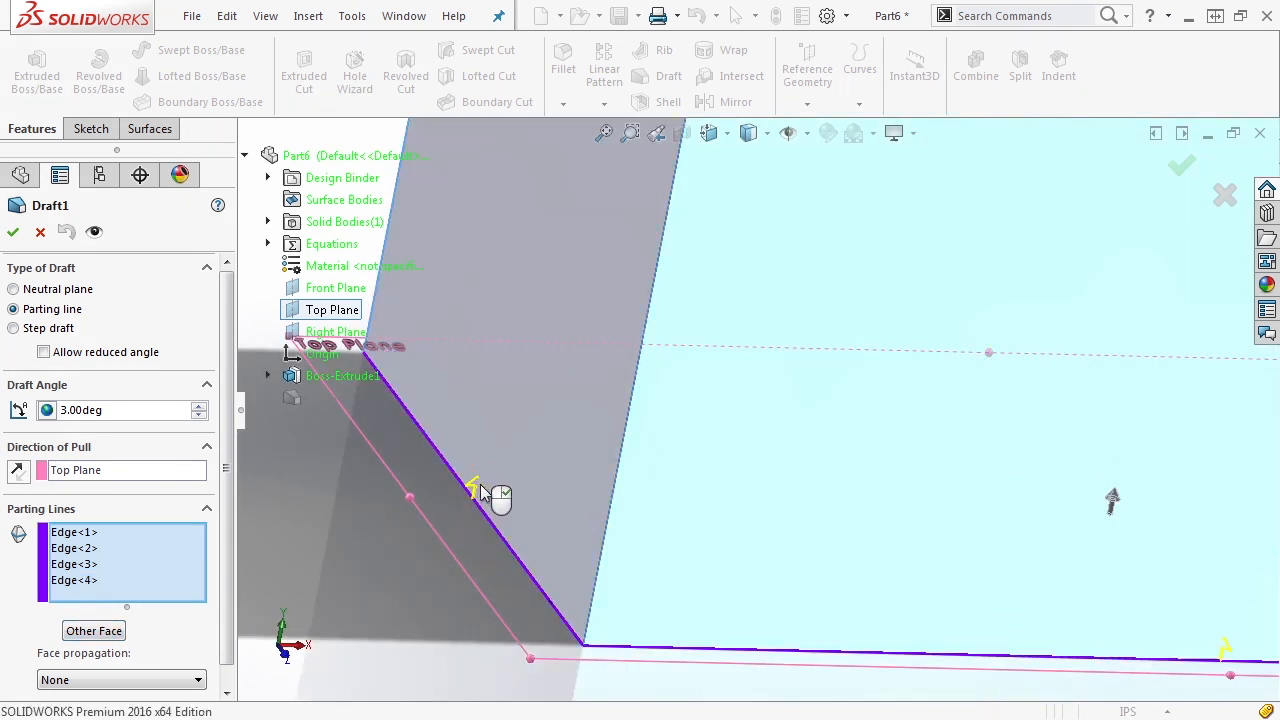
pyautogui.moveTo(491, 500)
pyautogui.mouseDown(button='middle')
pyautogui.moveTo(503, 509)
pyautogui.moveTo(478, 487)
pyautogui.moveTo(506, 491)
pyautogui.mouseUp(button='middle')
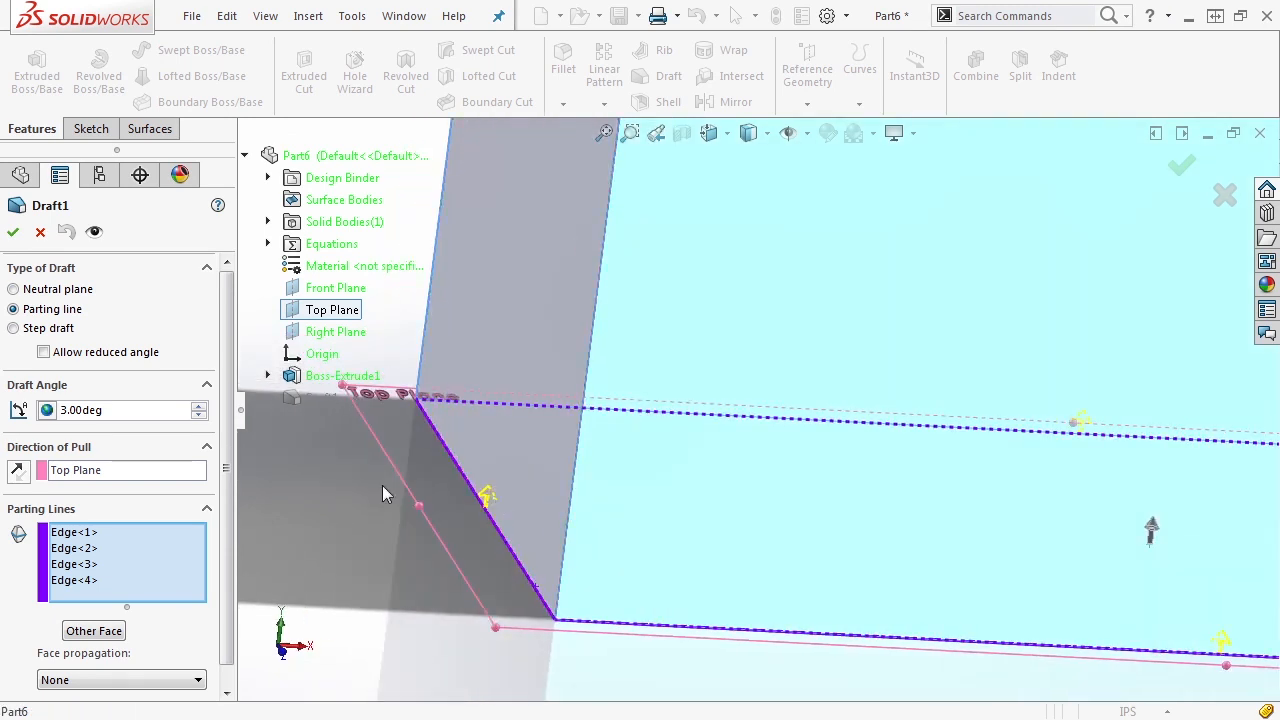
pyautogui.scroll(-2, 214, 591)
pyautogui.moveTo(286, 623); pyautogui.dragTo(810, 502, button='middle')
pyautogui.scroll(5, 810, 502)
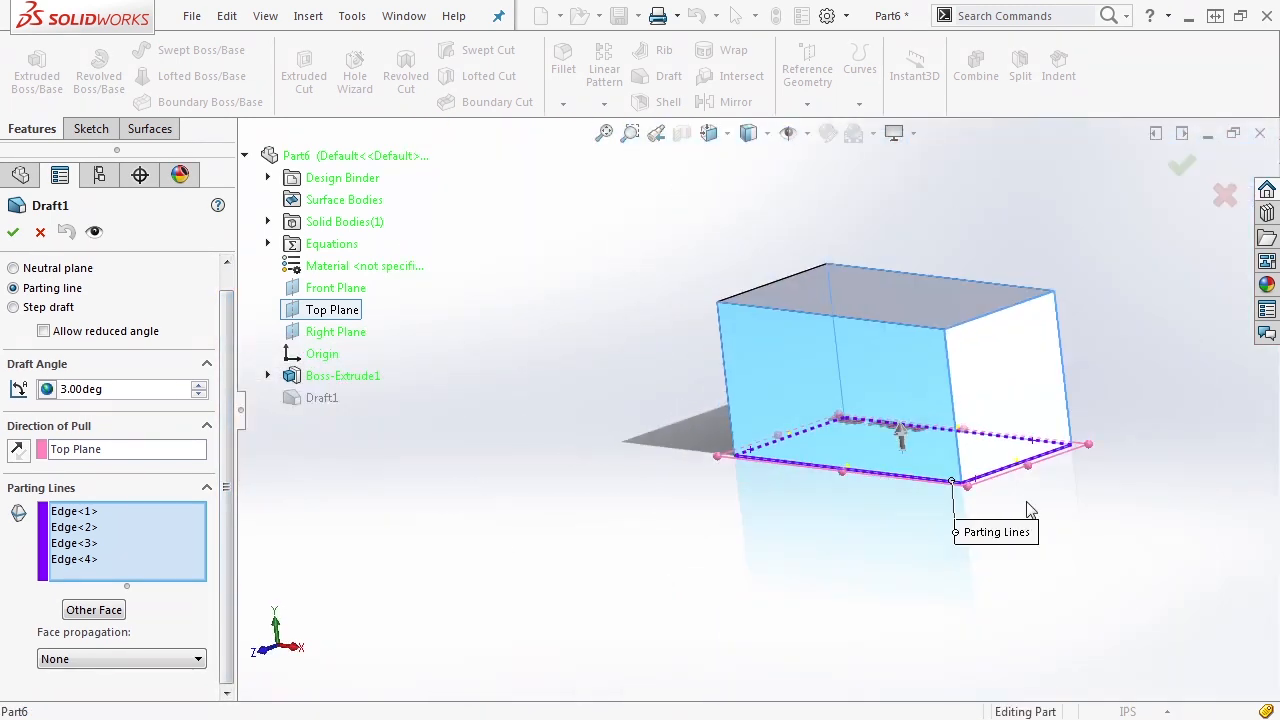
# - Keep Allow reduced angle off and apply the parting-line draft to the block
pyautogui.click(43, 331)
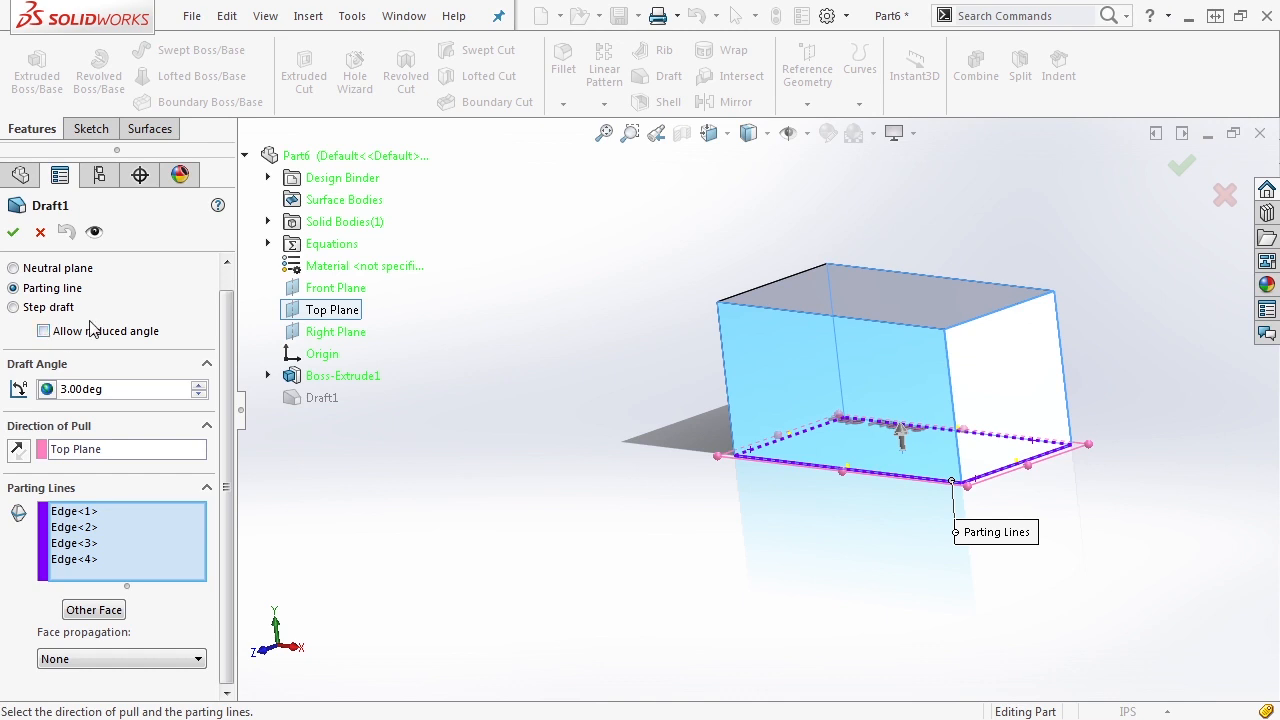
pyautogui.scroll(-2, 1118, 312)
pyautogui.moveTo(680, 276); pyautogui.dragTo(752, 316, button='middle')
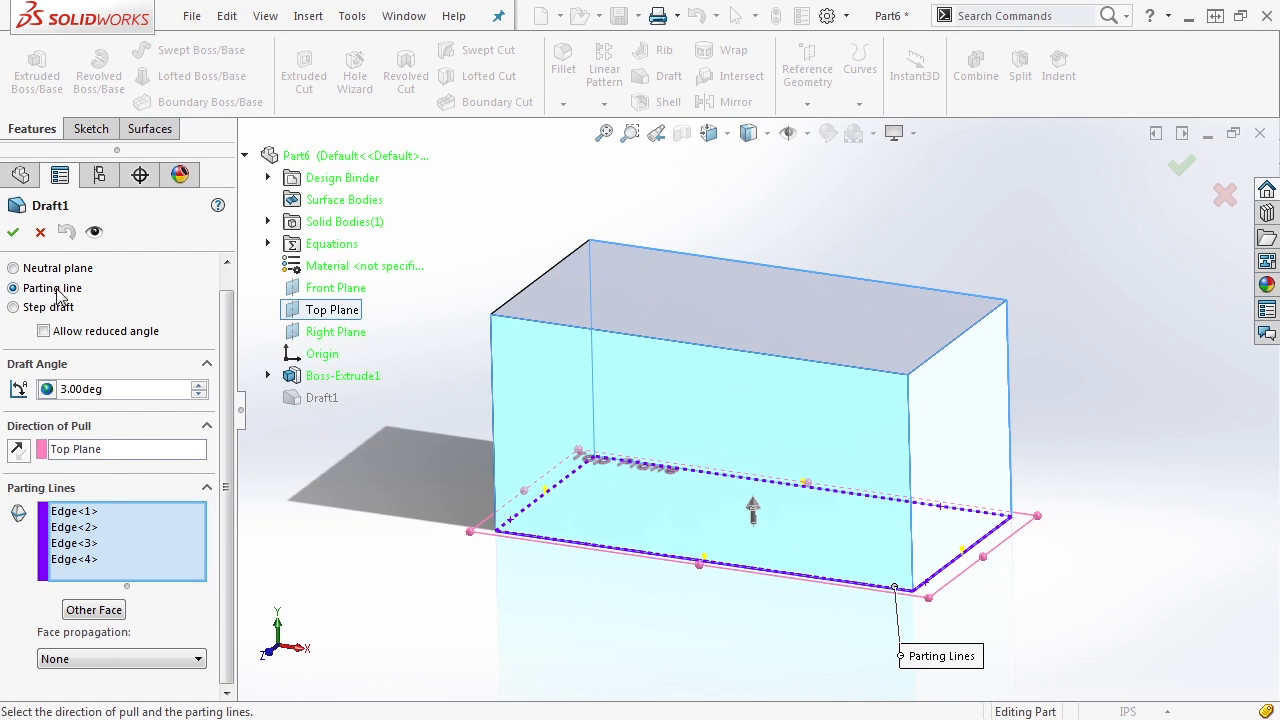
pyautogui.click(13, 231)
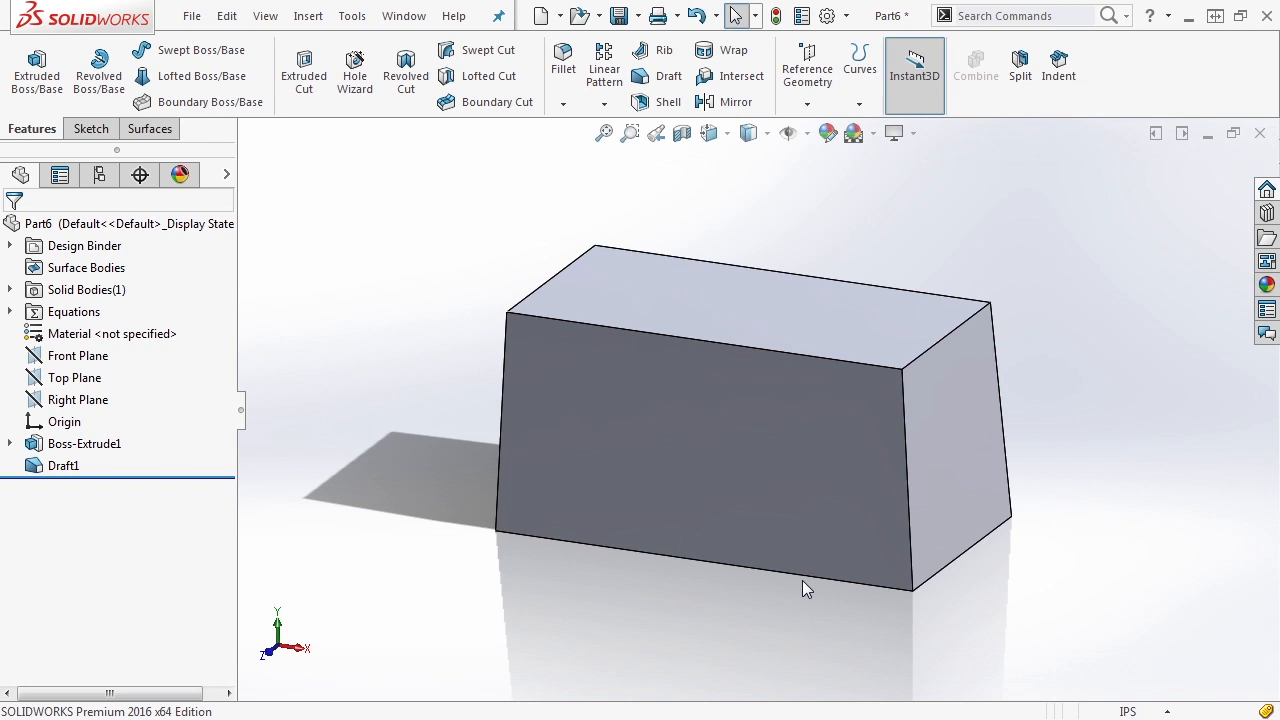
# - Fillet the block's four vertical corner edges with a symmetric 0.5 in radius
pyautogui.moveTo(822, 617); pyautogui.dragTo(877, 608, button='middle')
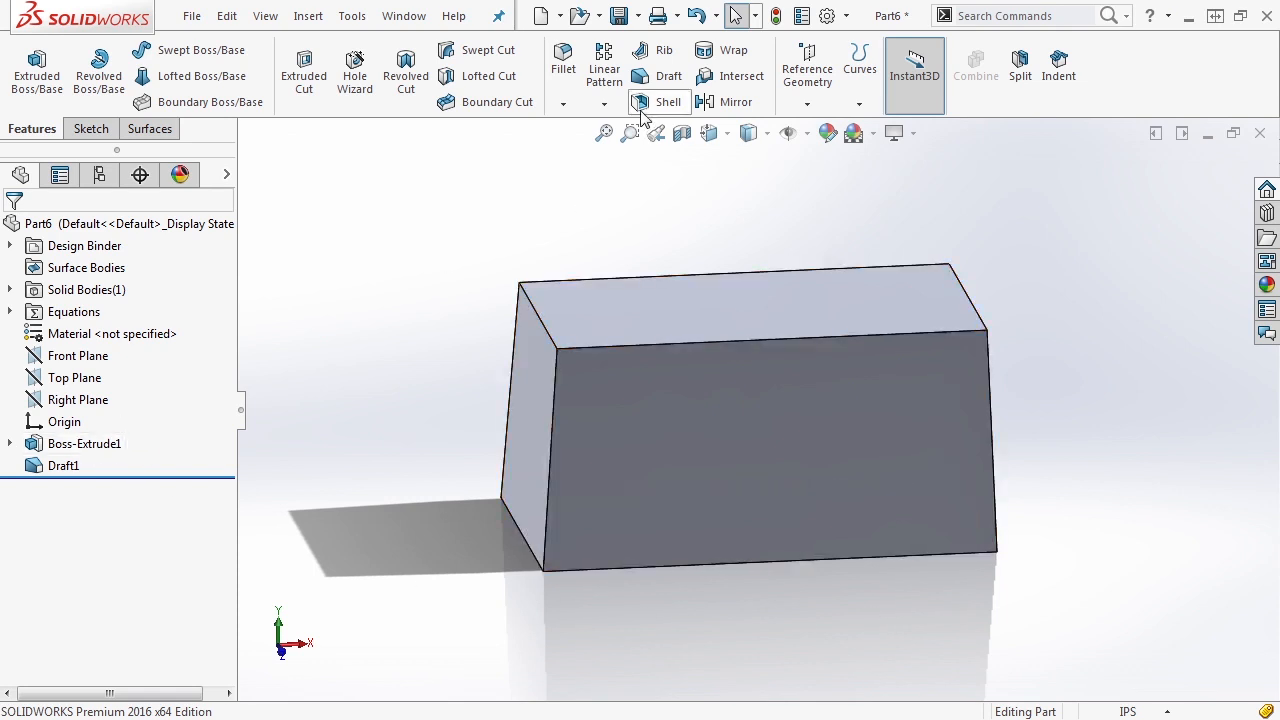
pyautogui.click(563, 62)
pyautogui.click(556, 384)
pyautogui.click(611, 326)
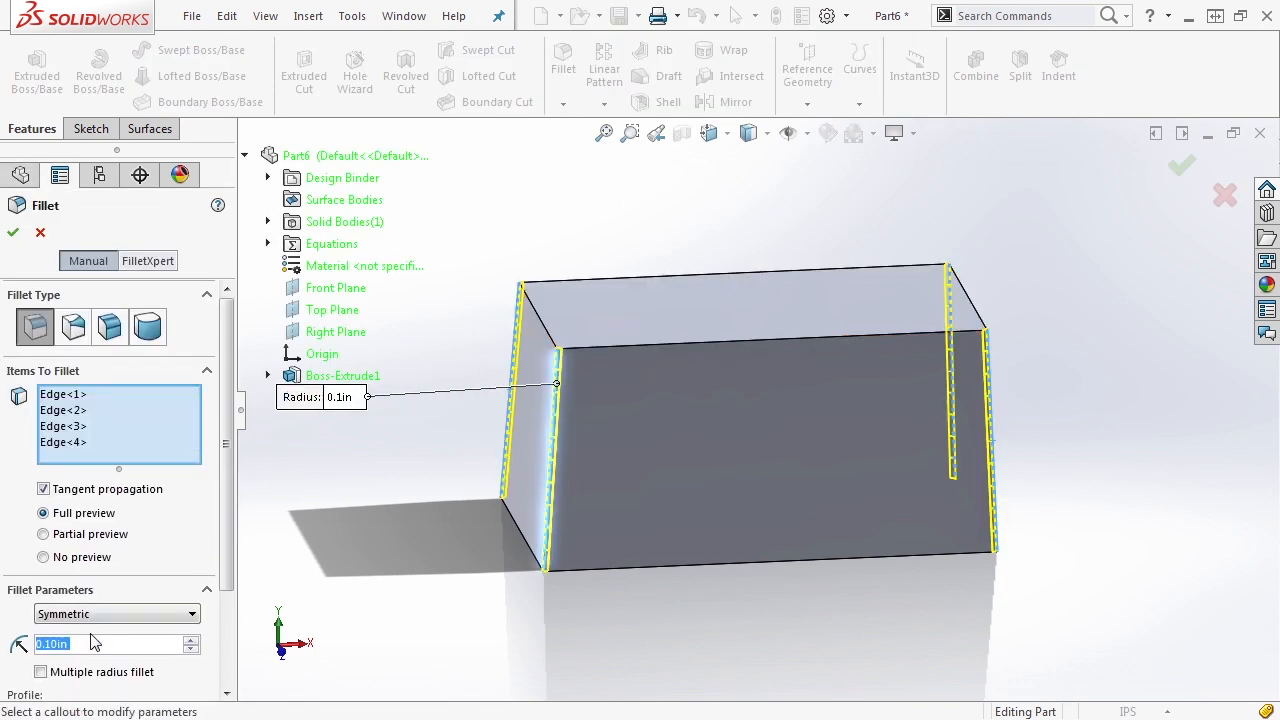
pyautogui.write('0.5')
pyautogui.click(13, 232)
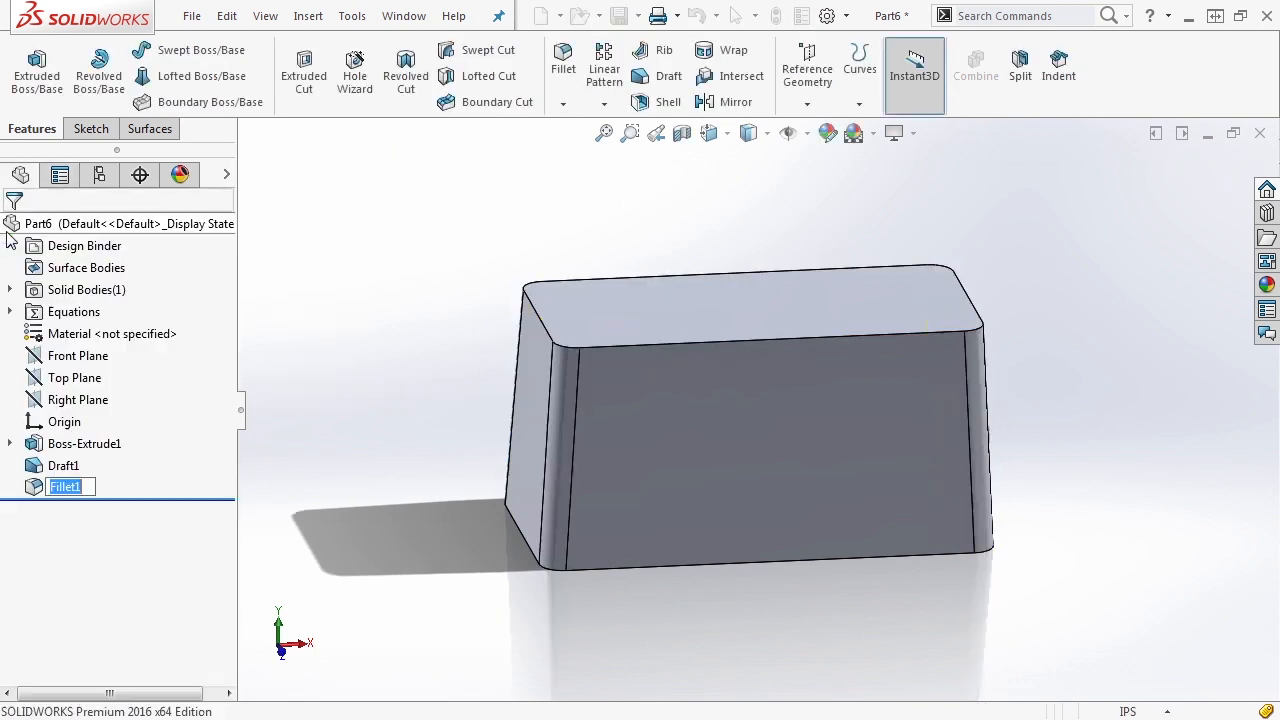
# - Shell the block by removing its bottom face, linking the wall thickness to the 0.125 in global variable
pyautogui.click(656, 102)
pyautogui.moveTo(663, 437); pyautogui.dragTo(670, 482, button='middle')
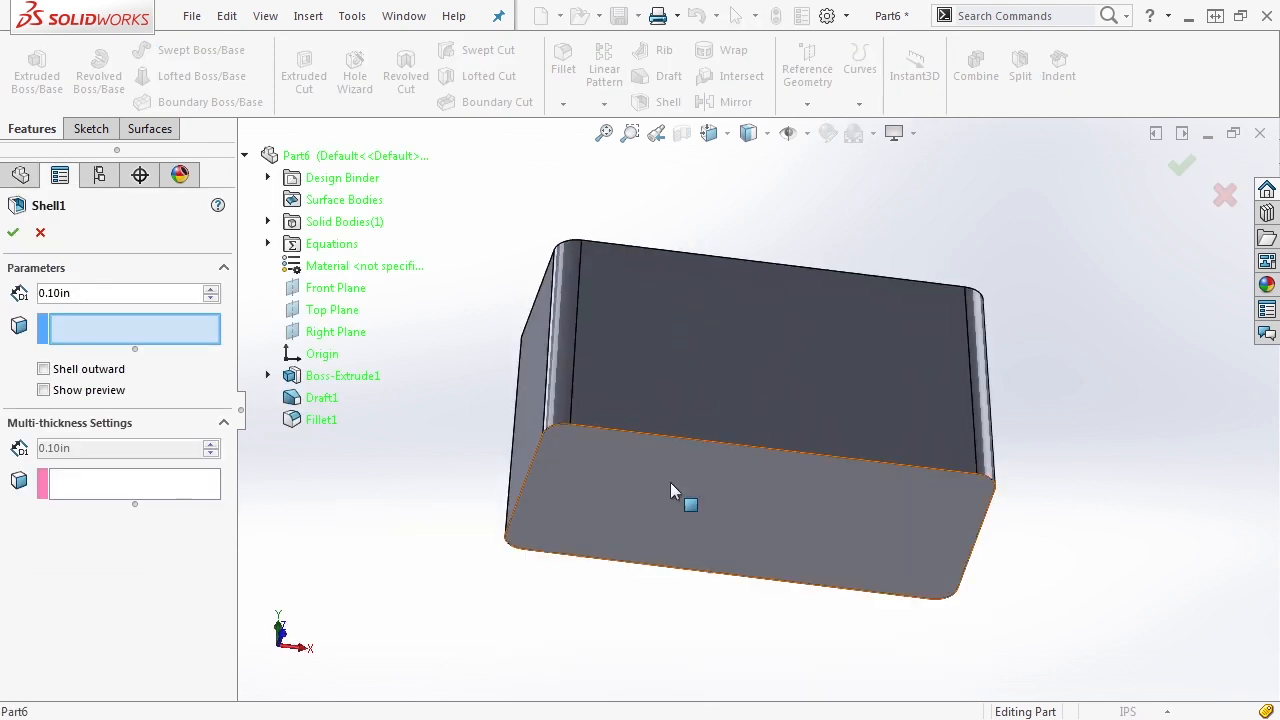
pyautogui.click(670, 482)
pyautogui.doubleClick(99, 293)
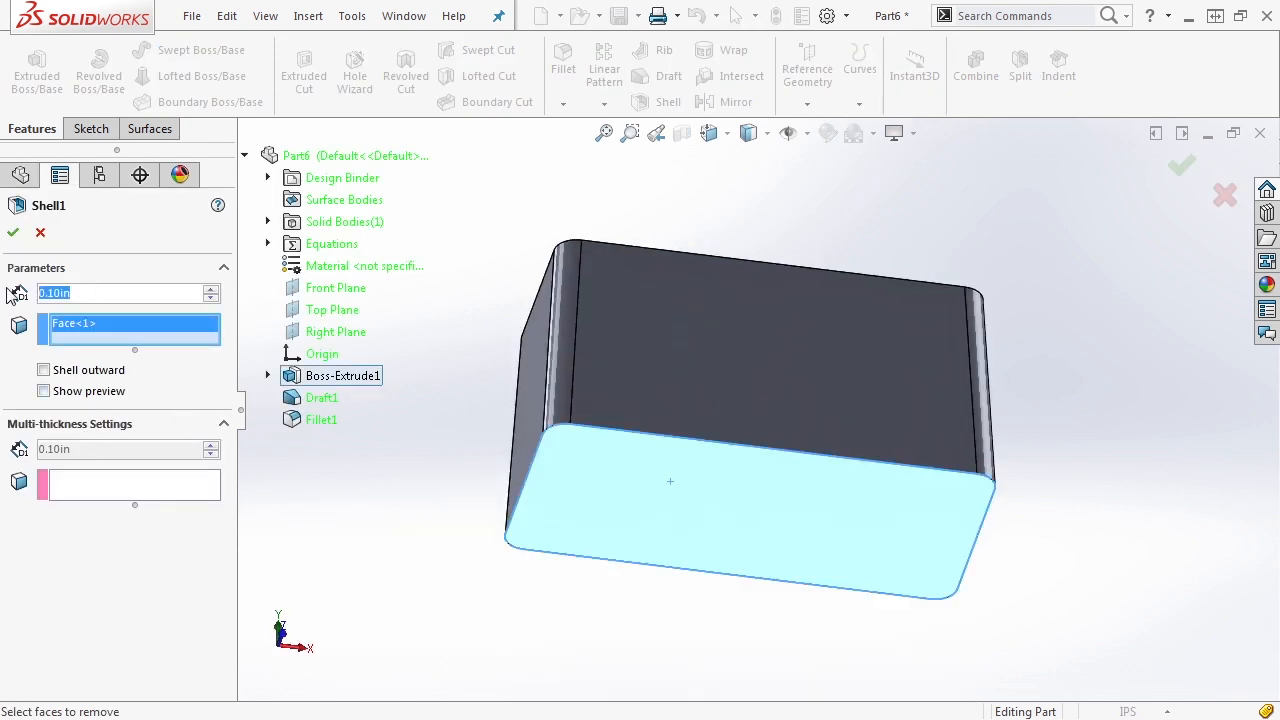
pyautogui.write('=')
pyautogui.moveTo(200, 314)
pyautogui.click(288, 338)
pyautogui.click(213, 293)
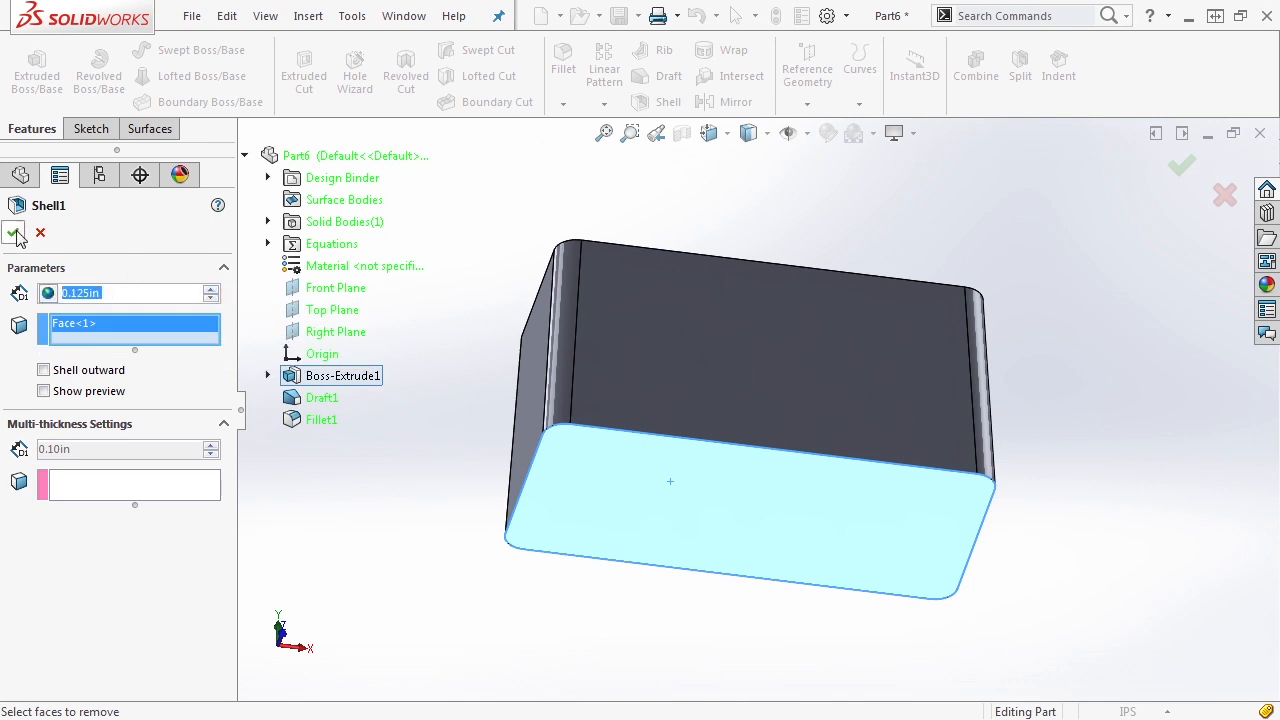
pyautogui.press('Return')
# - Examine how the fillets run along the drafted corners of the shelled block
pyautogui.moveTo(676, 592); pyautogui.dragTo(455, 316, button='middle')
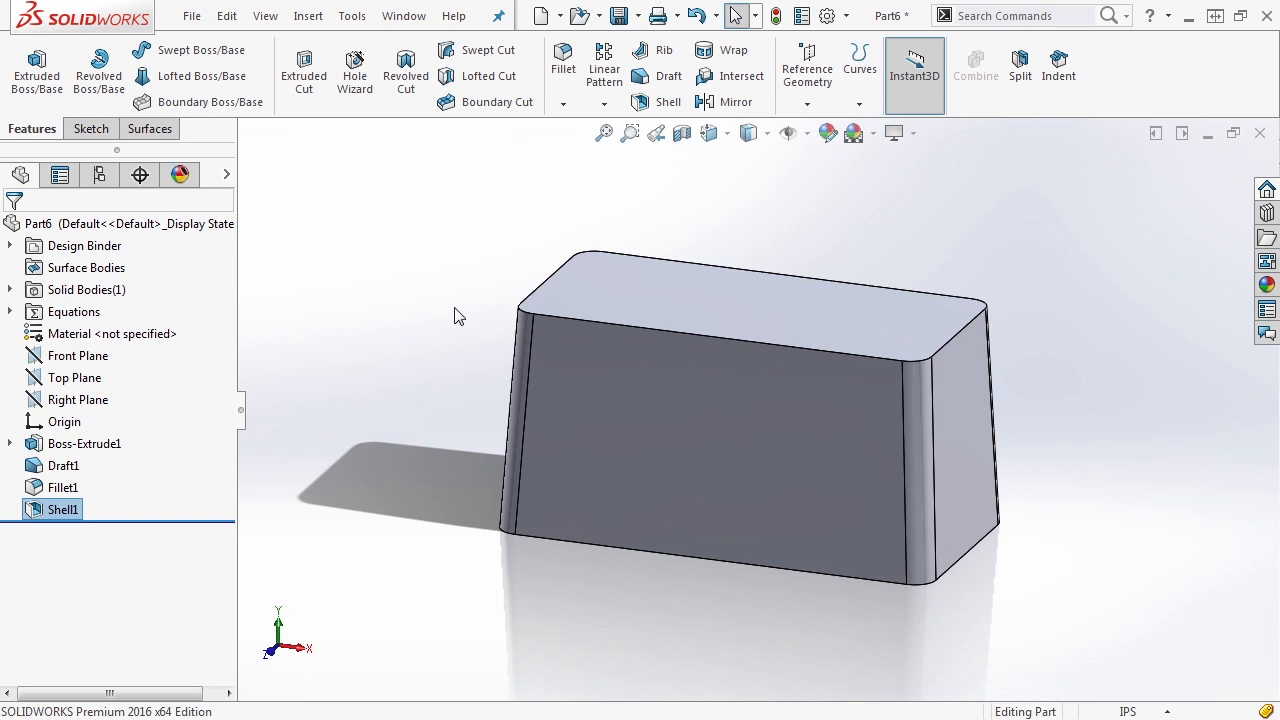
pyautogui.moveTo(507, 447); pyautogui.dragTo(537, 416, button='middle')
pyautogui.scroll(3, 576, 446)
pyautogui.moveTo(587, 452); pyautogui.dragTo(903, 467, button='middle')
pyautogui.scroll(-5, 716, 338)
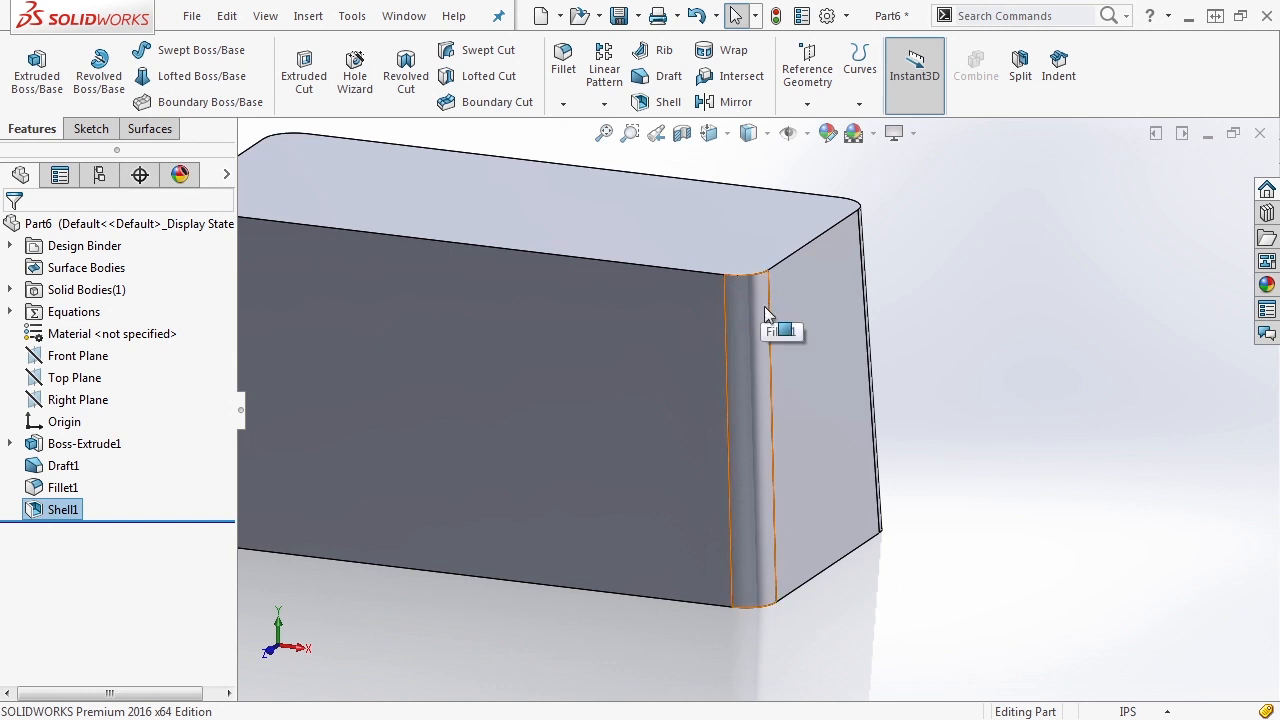
pyautogui.scroll(5, 790, 450)
pyautogui.moveTo(808, 532)
pyautogui.mouseDown(button='middle')
pyautogui.moveTo(749, 477)
pyautogui.moveTo(777, 471)
pyautogui.moveTo(800, 555)
pyautogui.mouseUp(button='middle')
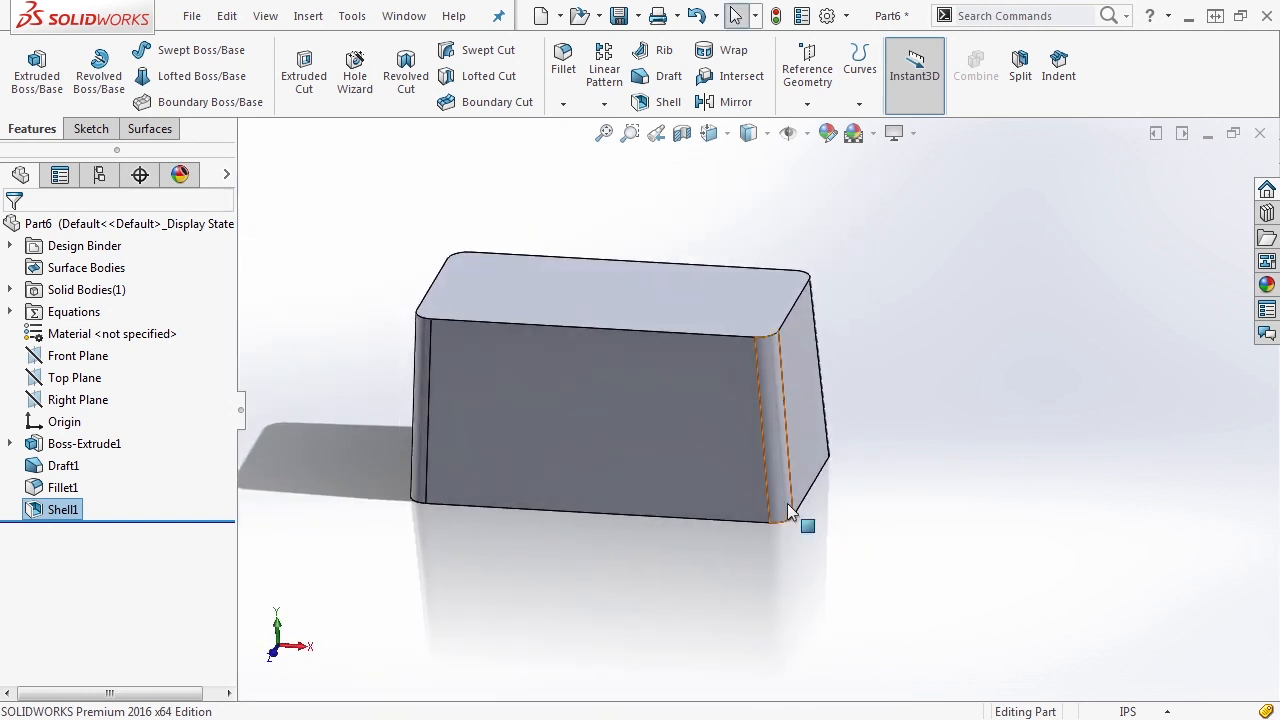
pyautogui.moveTo(787, 503); pyautogui.dragTo(794, 520, button='middle')
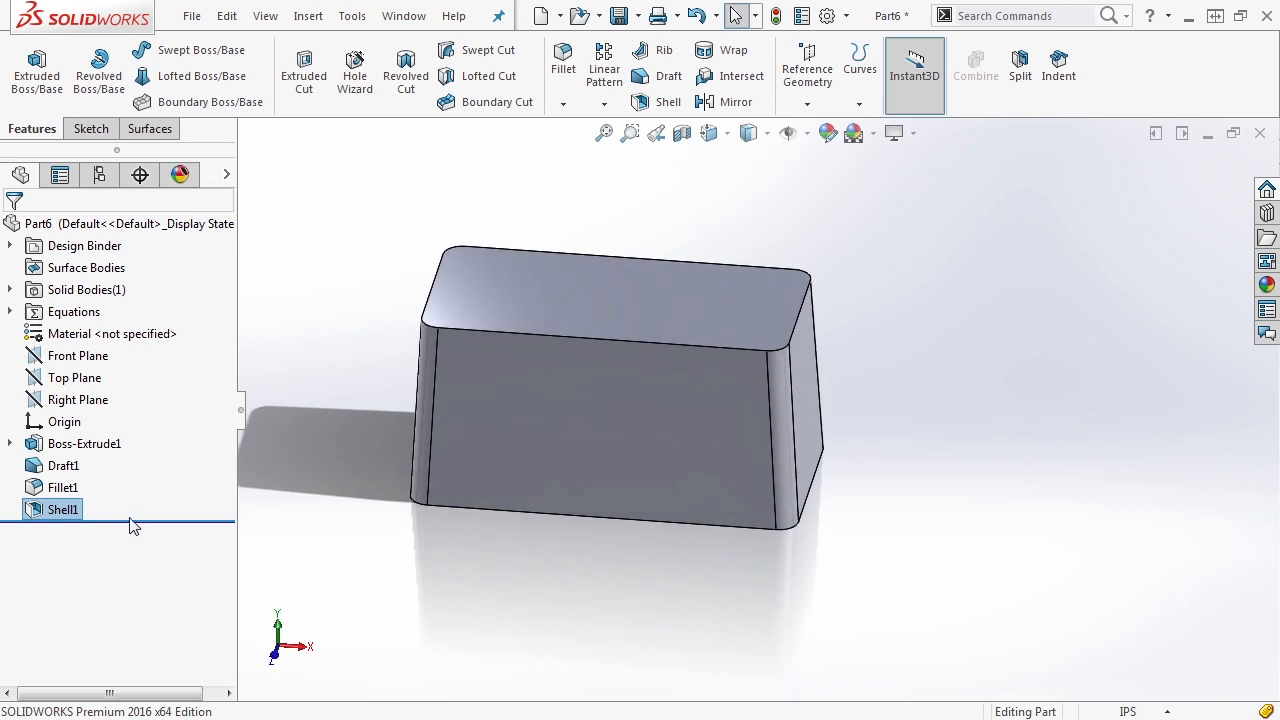
# - Roll the model back to before the shell and move the draft below the fillet in the feature order
pyautogui.moveTo(134, 521); pyautogui.dragTo(128, 499)
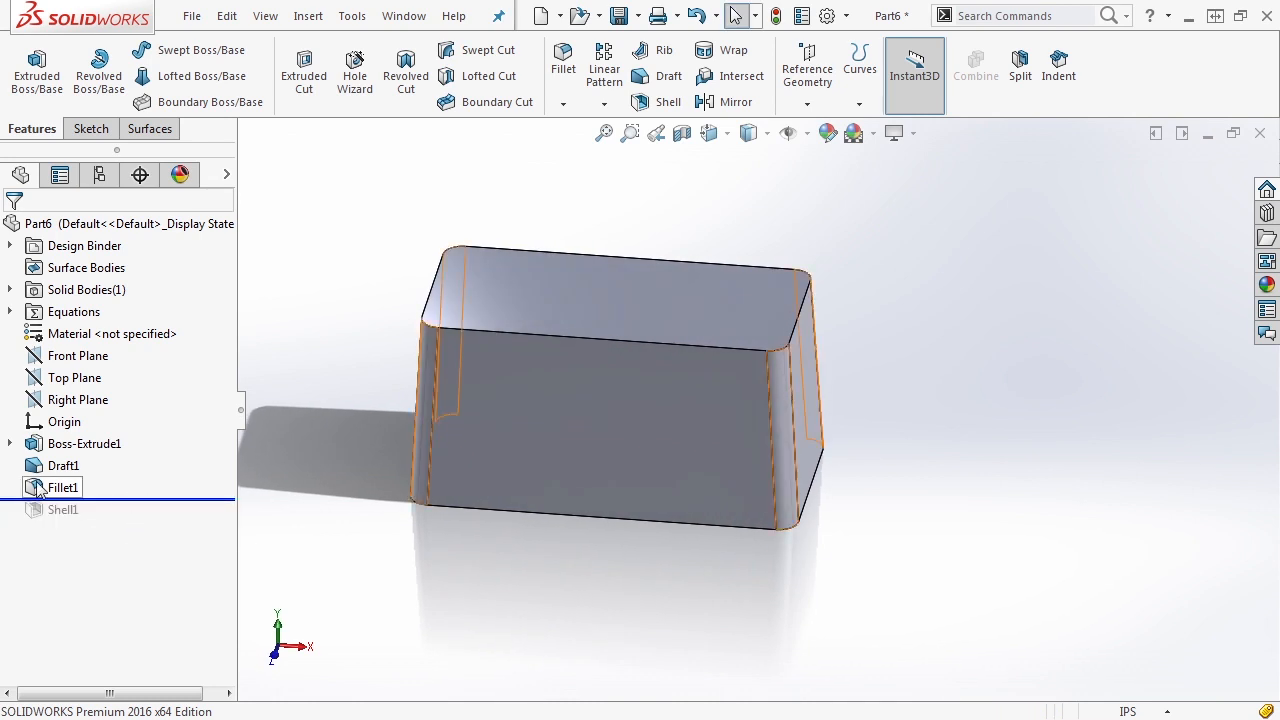
pyautogui.moveTo(42, 466); pyautogui.dragTo(40, 496)
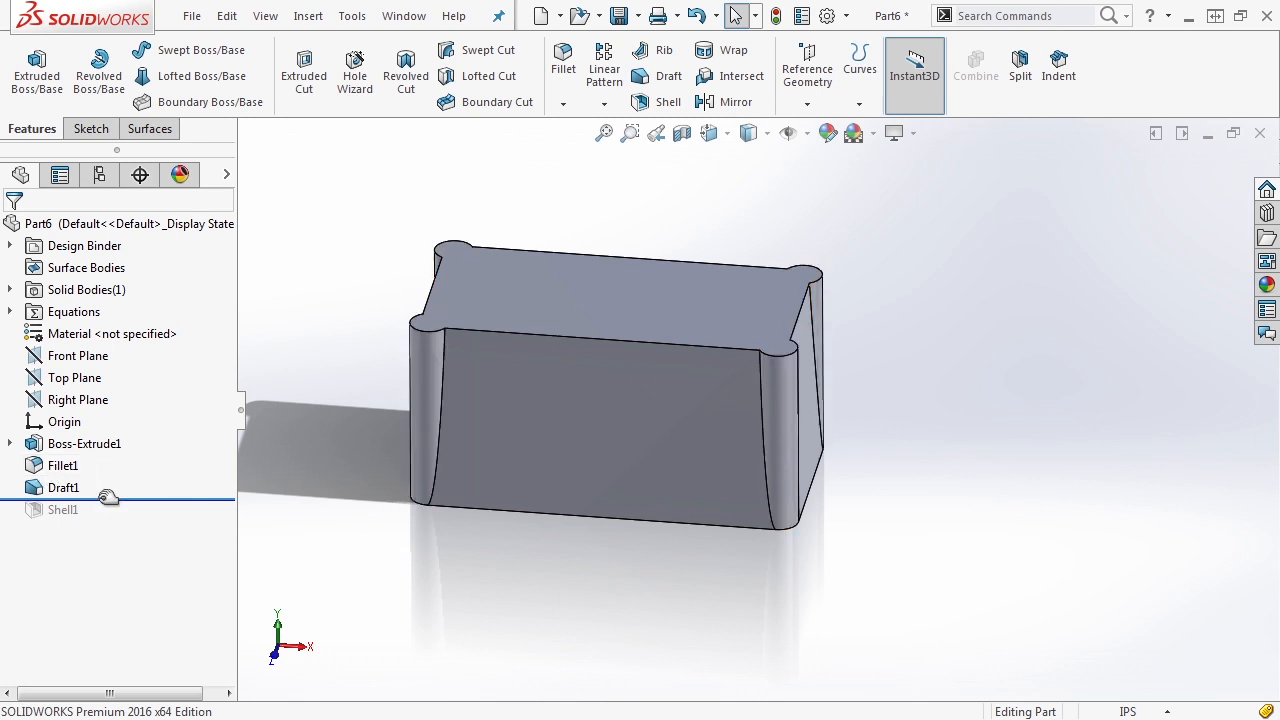
pyautogui.moveTo(94, 500)
pyautogui.mouseDown()
pyautogui.moveTo(113, 495)
pyautogui.moveTo(108, 478)
pyautogui.moveTo(95, 499)
pyautogui.mouseUp()
# - Edit the reordered draft, set its face propagation to Along Tangent, and apply the change
pyautogui.click(62, 488)
pyautogui.click(80, 430)
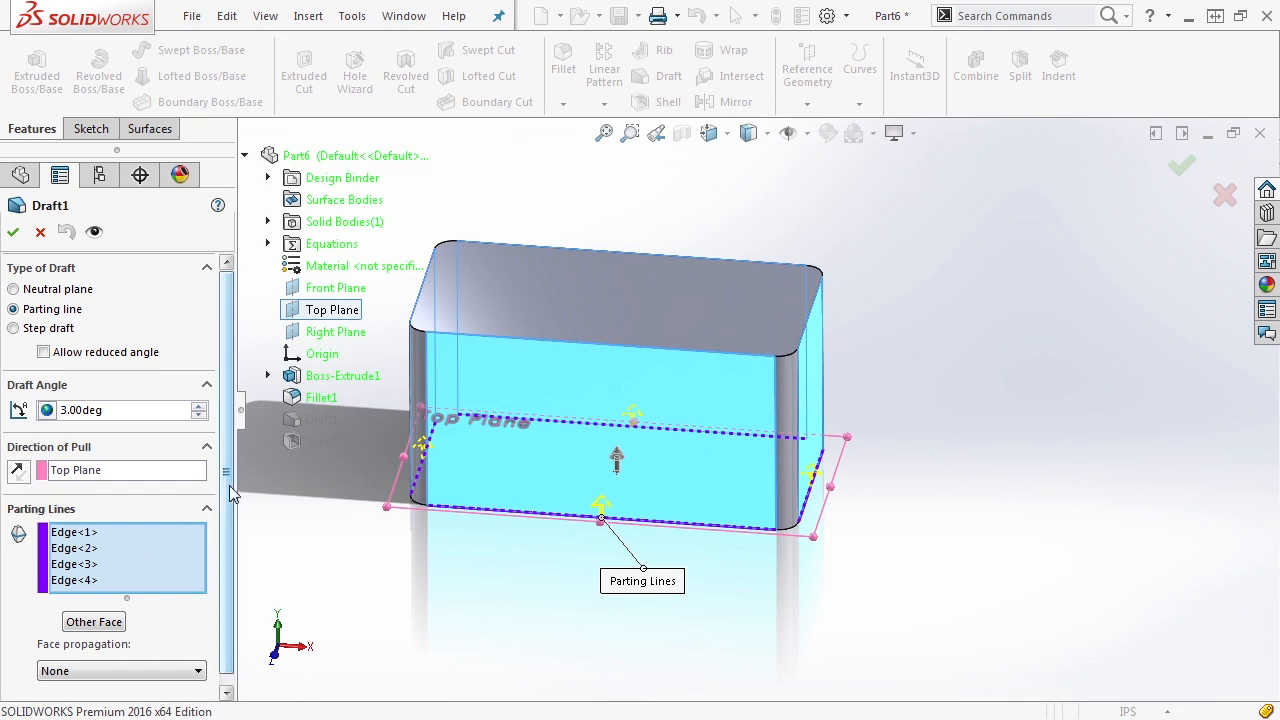
pyautogui.scroll(-1, 190, 550)
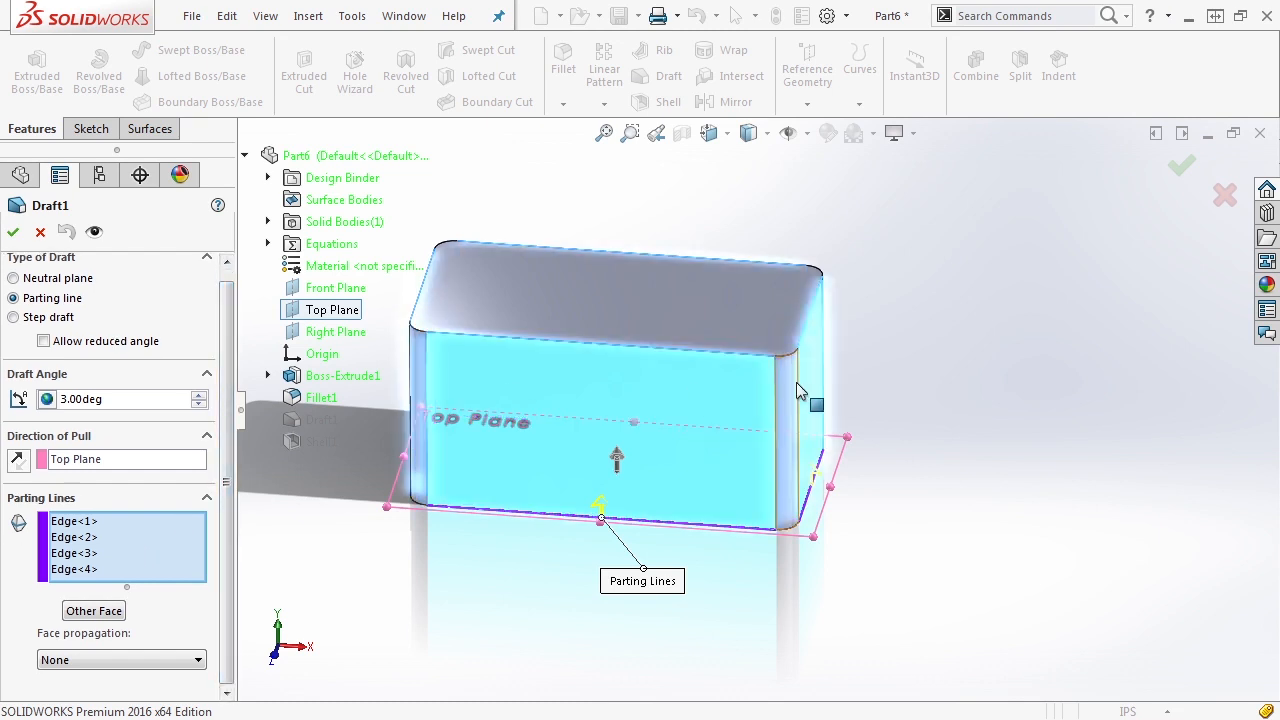
pyautogui.click(73, 665)
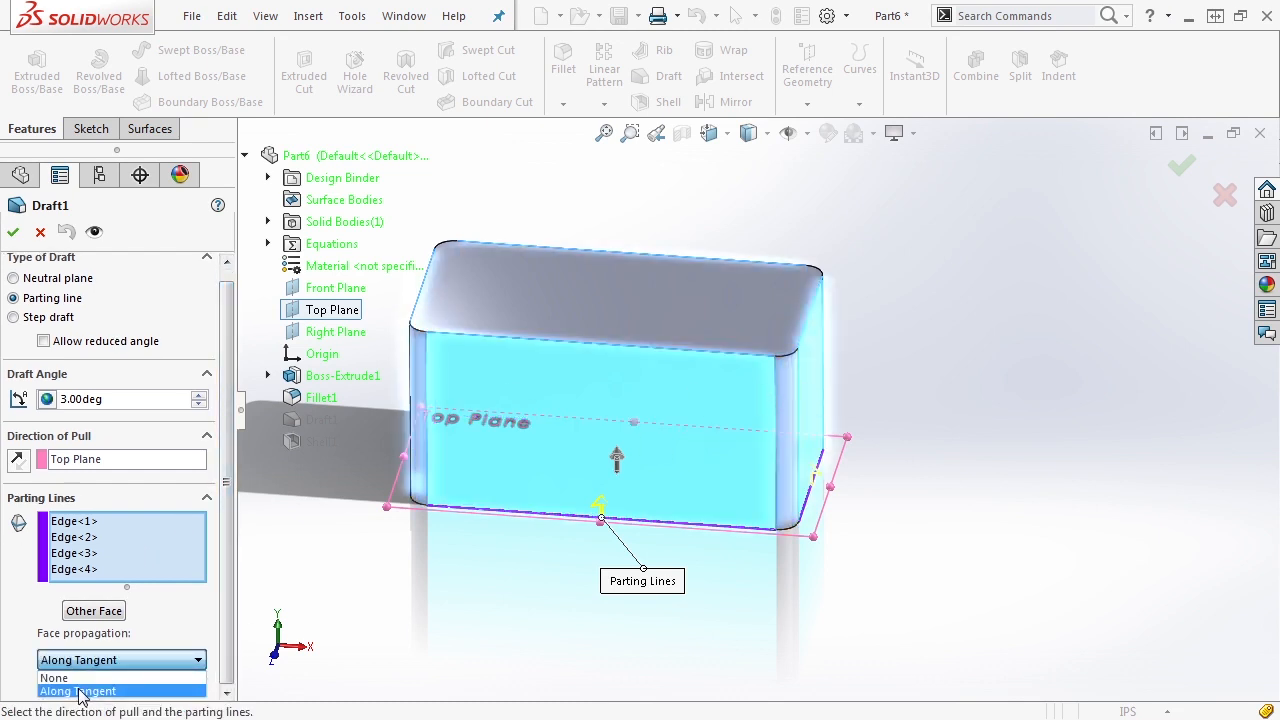
pyautogui.click(84, 690)
pyautogui.click(16, 229)
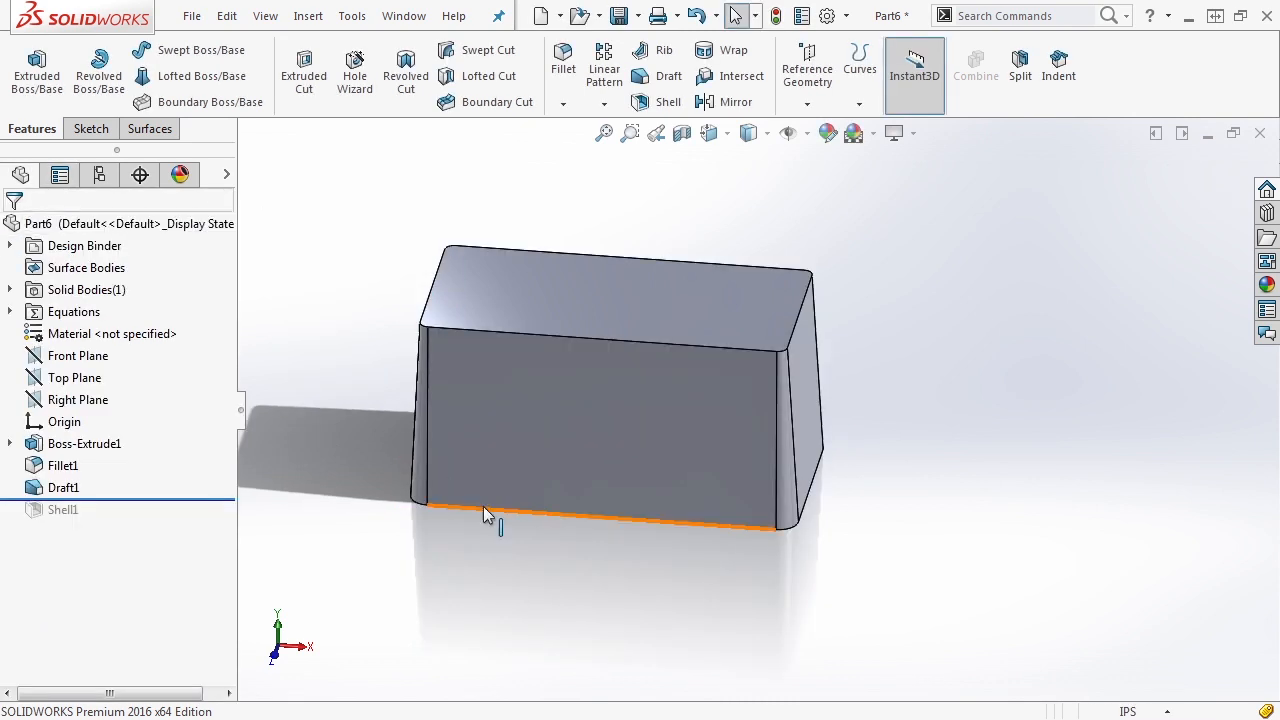
# - Examine the shape of the drafted fillet faces from top to bottom at the block's corners
pyautogui.moveTo(760, 601); pyautogui.dragTo(714, 543, button='middle')
pyautogui.scroll(-5, 719, 358)
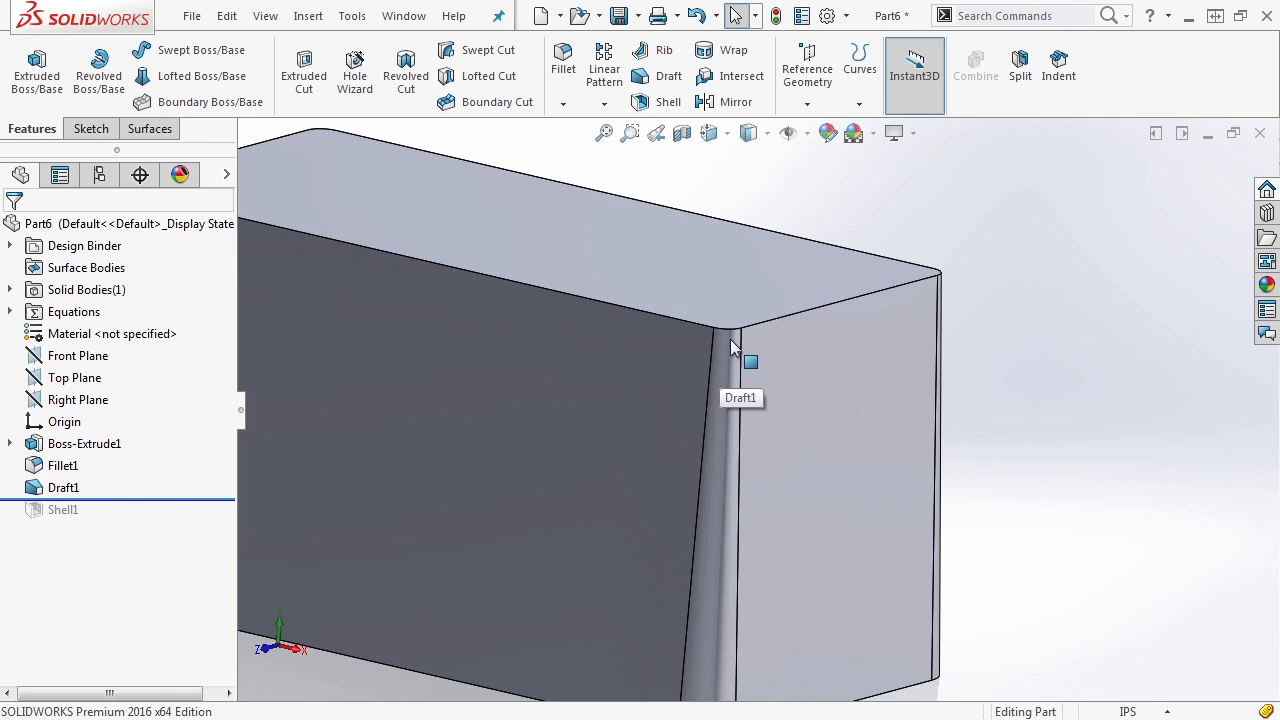
pyautogui.scroll(5, 732, 347)
pyautogui.moveTo(746, 371); pyautogui.dragTo(811, 578, button='middle')
pyautogui.scroll(-3, 800, 575)
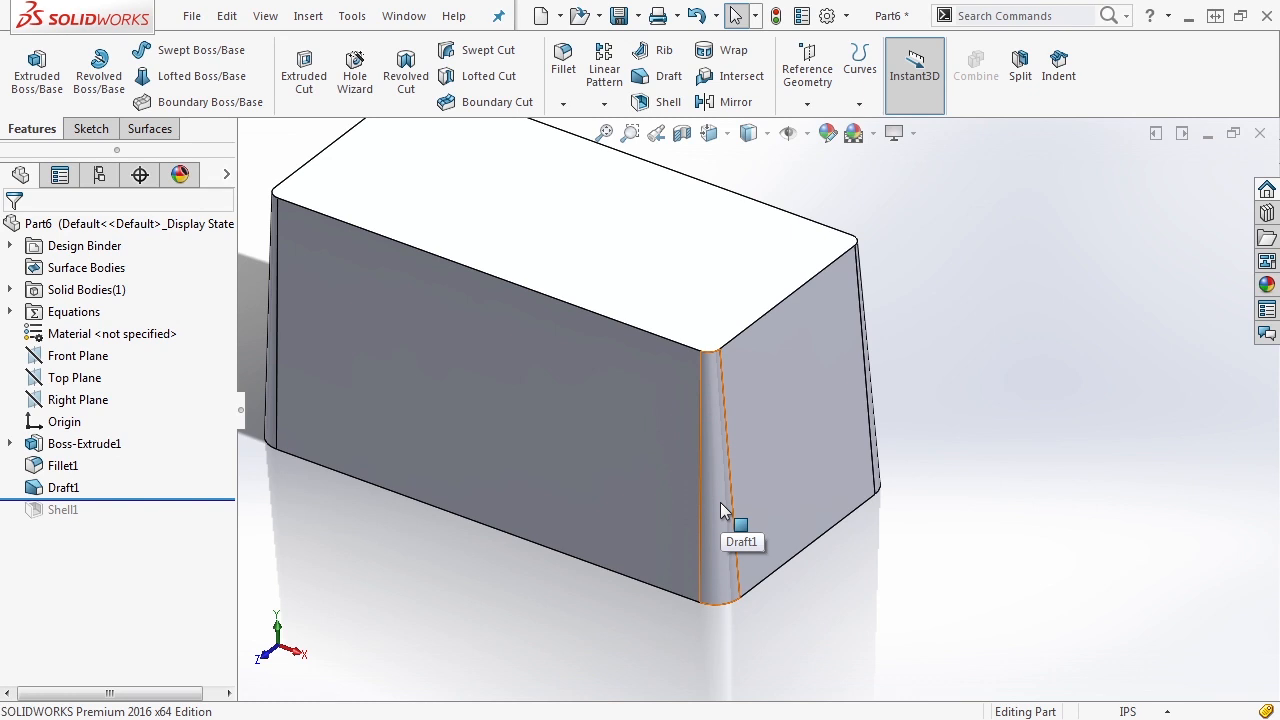
pyautogui.scroll(3, 617, 627)
pyautogui.moveTo(657, 629); pyautogui.dragTo(679, 573, button='middle')
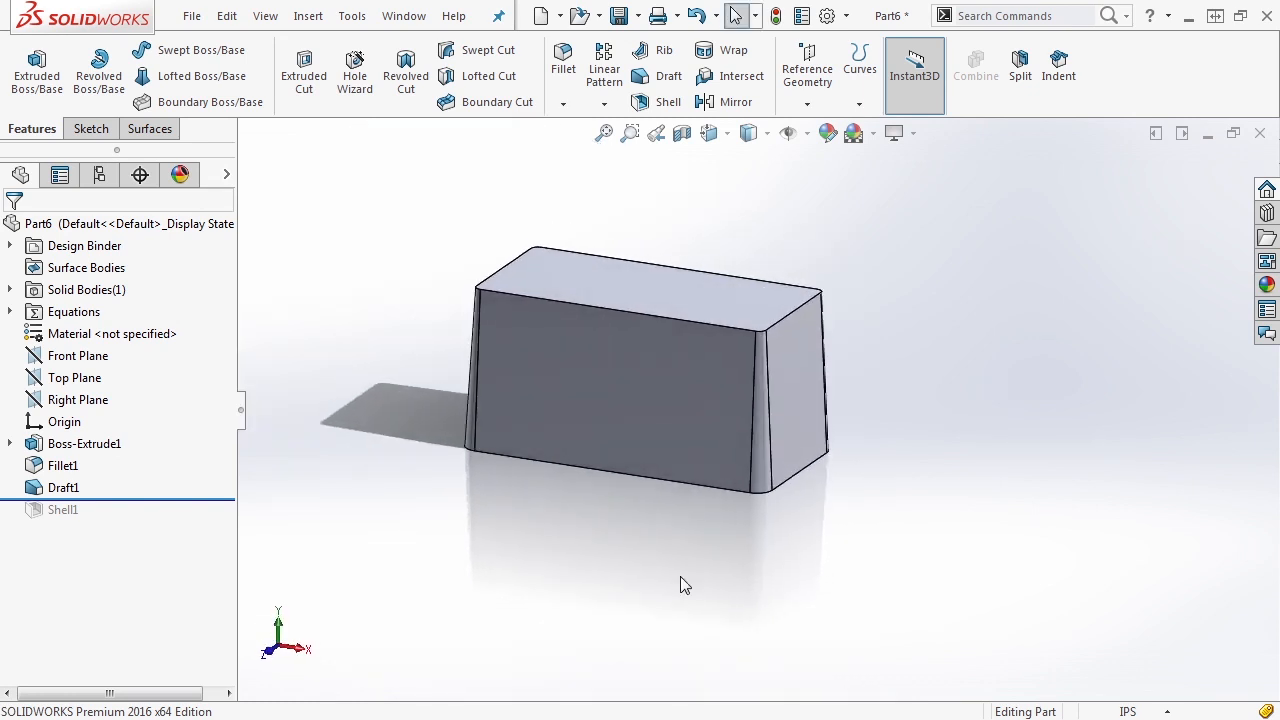
# - Roll the feature tree forward so the shell is included in the model again
pyautogui.moveTo(146, 499); pyautogui.dragTo(150, 518)
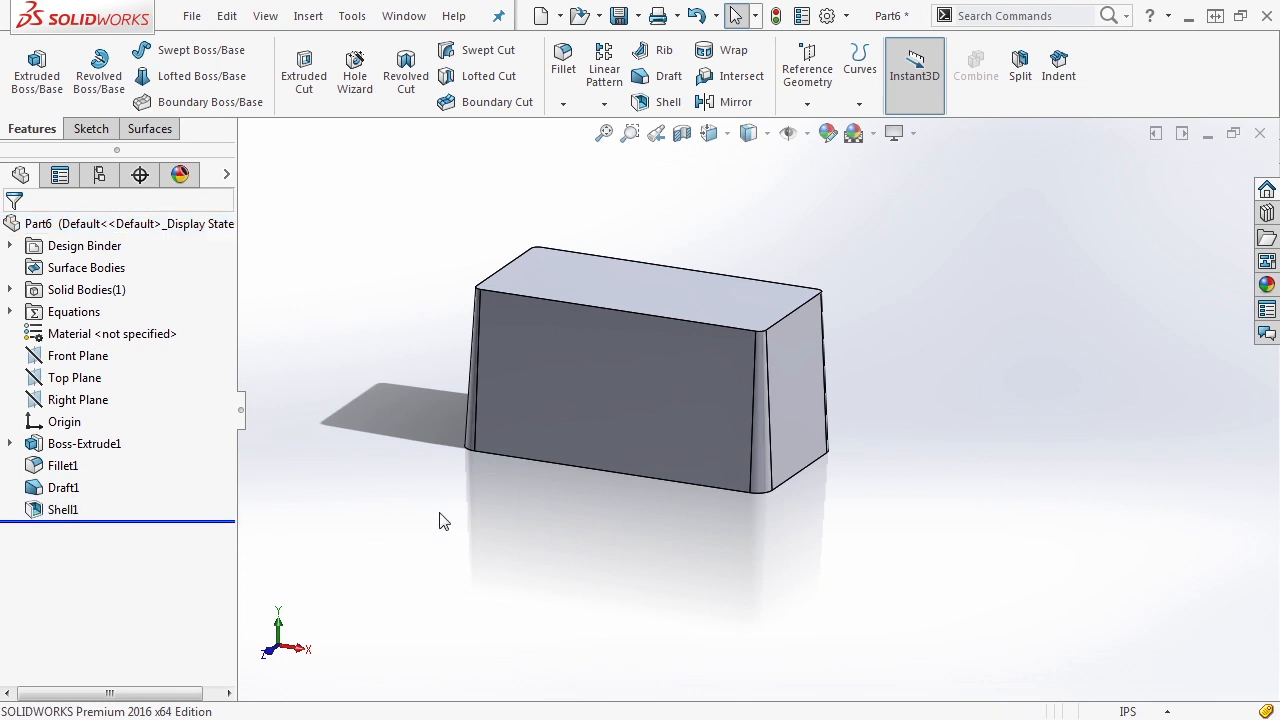
pyautogui.moveTo(517, 560)
pyautogui.mouseDown(button='middle')
pyautogui.moveTo(509, 289)
pyautogui.moveTo(506, 545)
pyautogui.moveTo(521, 572)
pyautogui.mouseUp(button='middle')
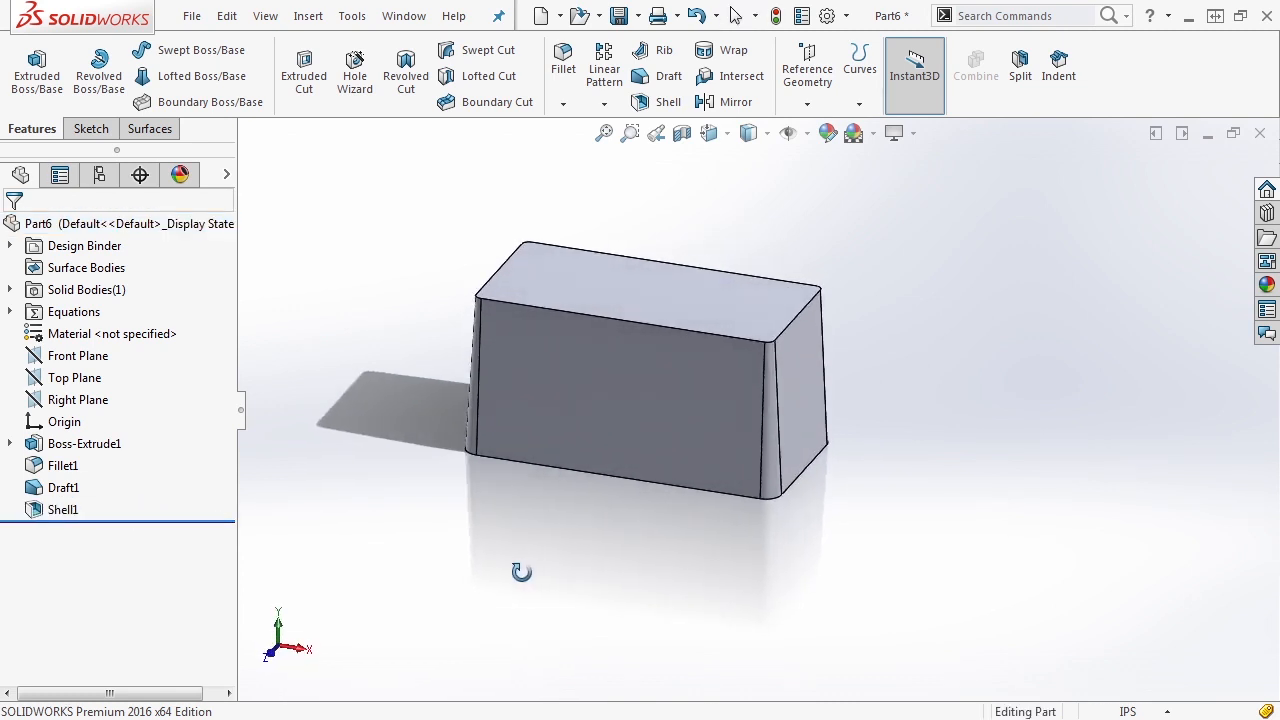
# - Roll the model back to just after the base extrude and start a neutral plane draft using the Top Plane
pyautogui.scroll(-4, 751, 334)
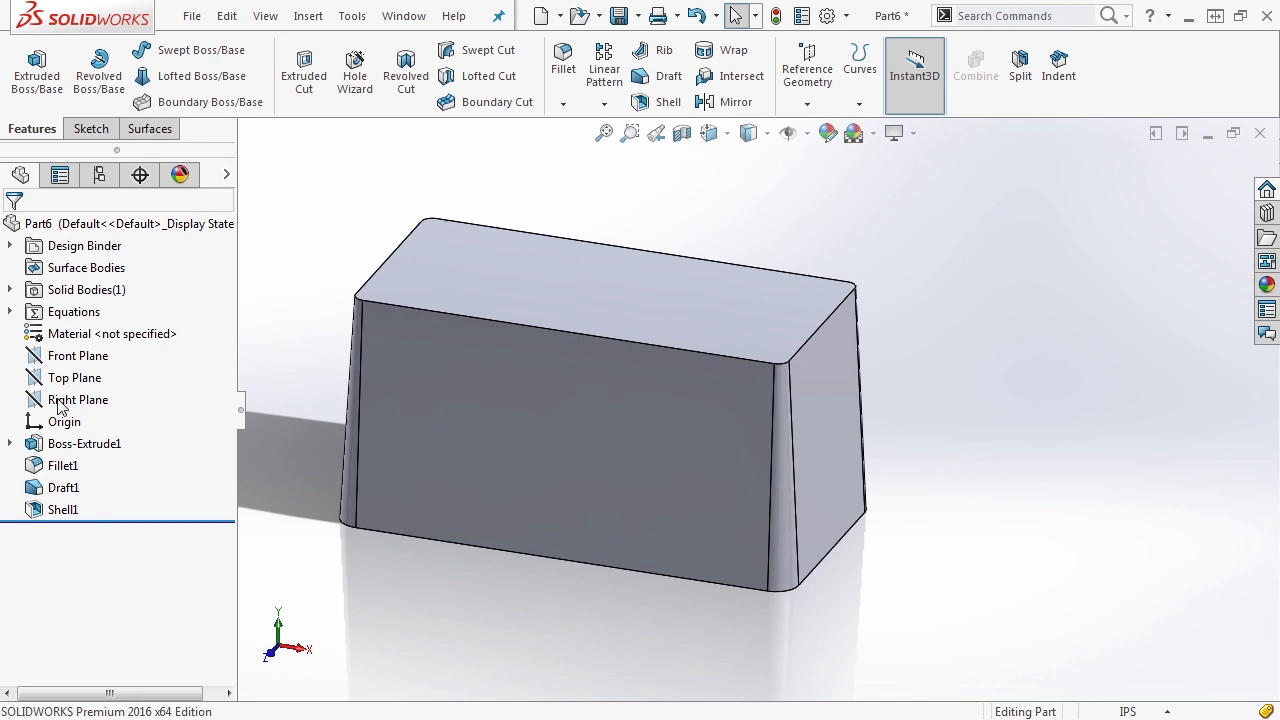
pyautogui.moveTo(123, 523); pyautogui.dragTo(86, 452)
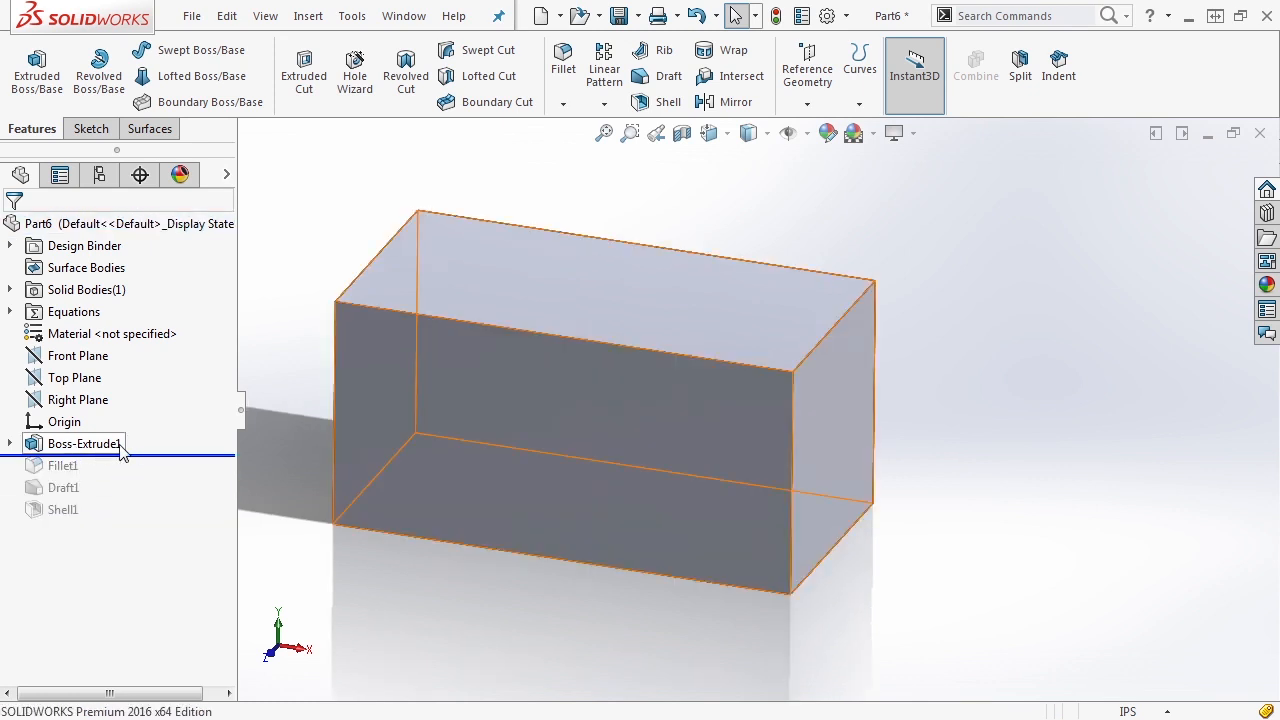
pyautogui.click(668, 76)
pyautogui.click(70, 318)
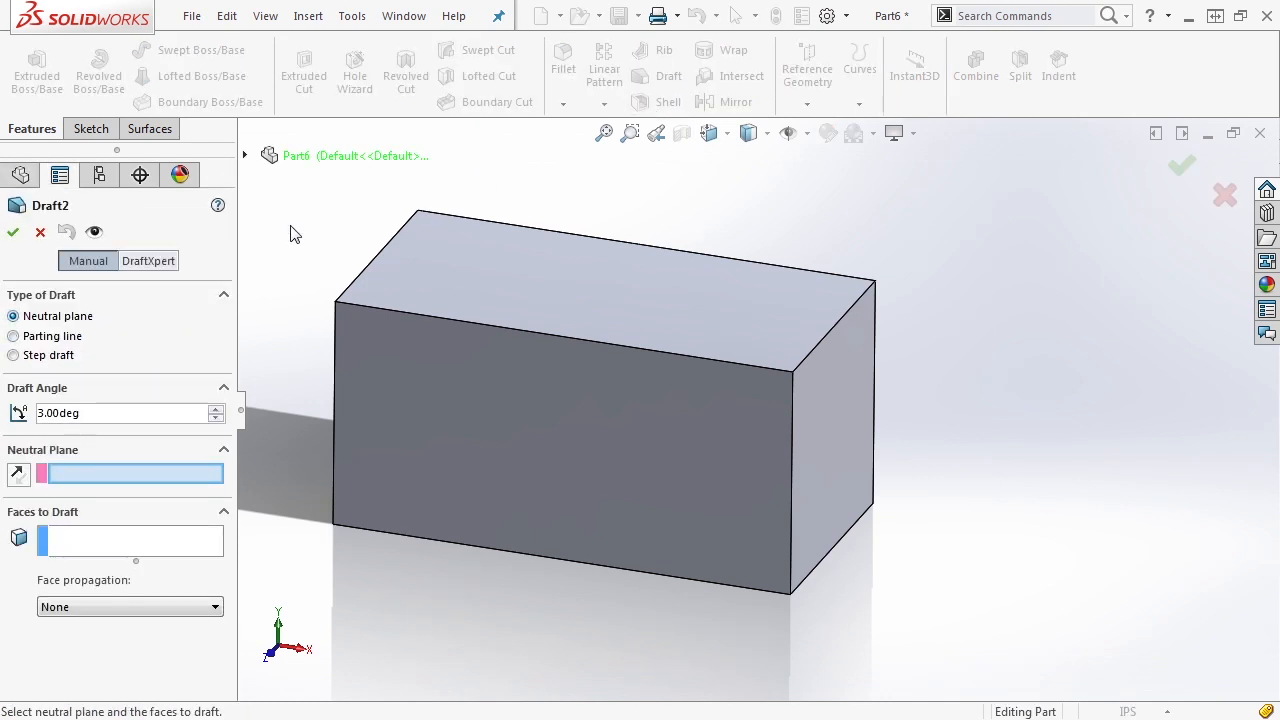
pyautogui.click(245, 155)
pyautogui.click(318, 311)
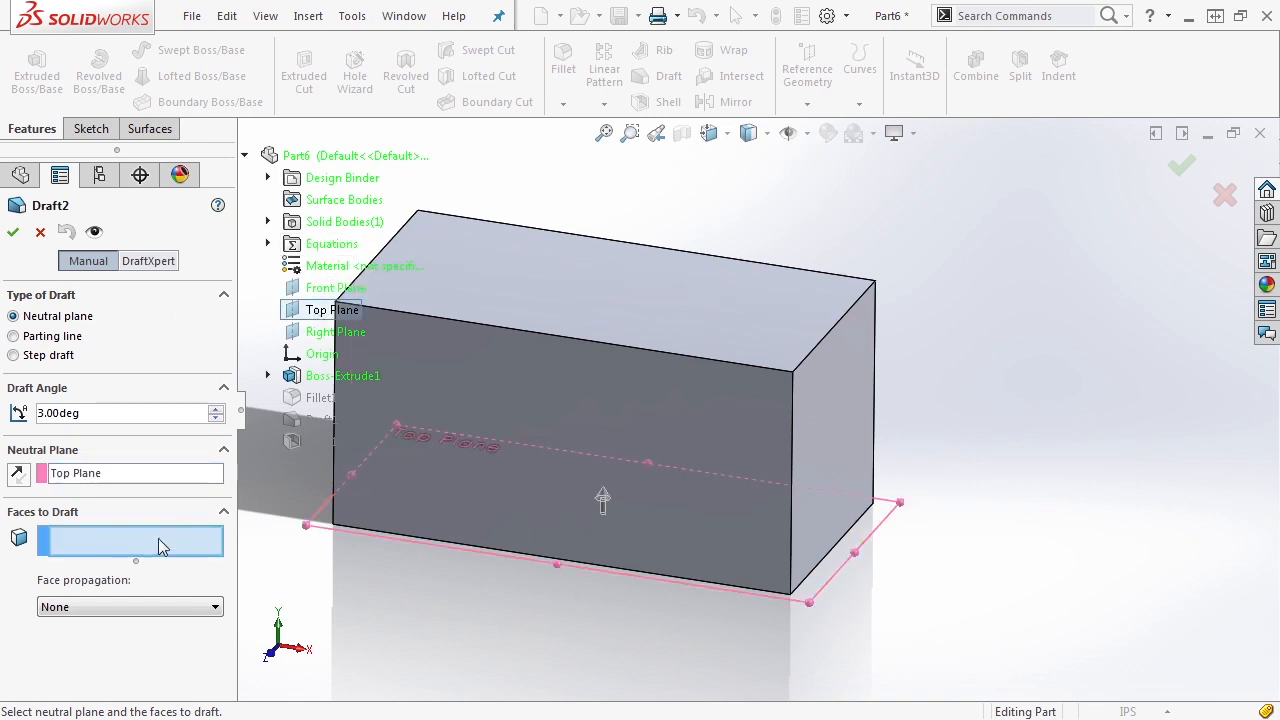
# - Draft the block's two opposite short end faces at an angle of 15 degrees and apply the feature
pyautogui.click(829, 398)
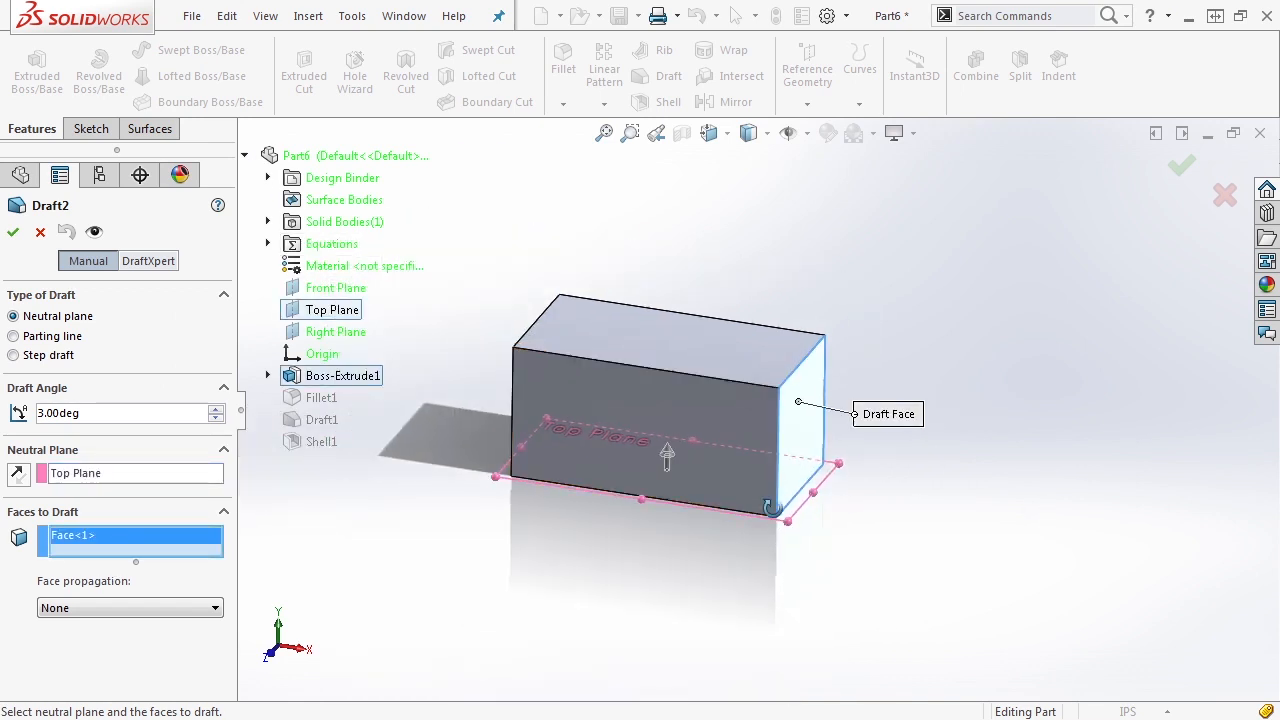
pyautogui.moveTo(771, 510); pyautogui.dragTo(857, 543, button='middle')
pyautogui.click(600, 410)
pyautogui.moveTo(700, 537); pyautogui.dragTo(609, 482, button='middle')
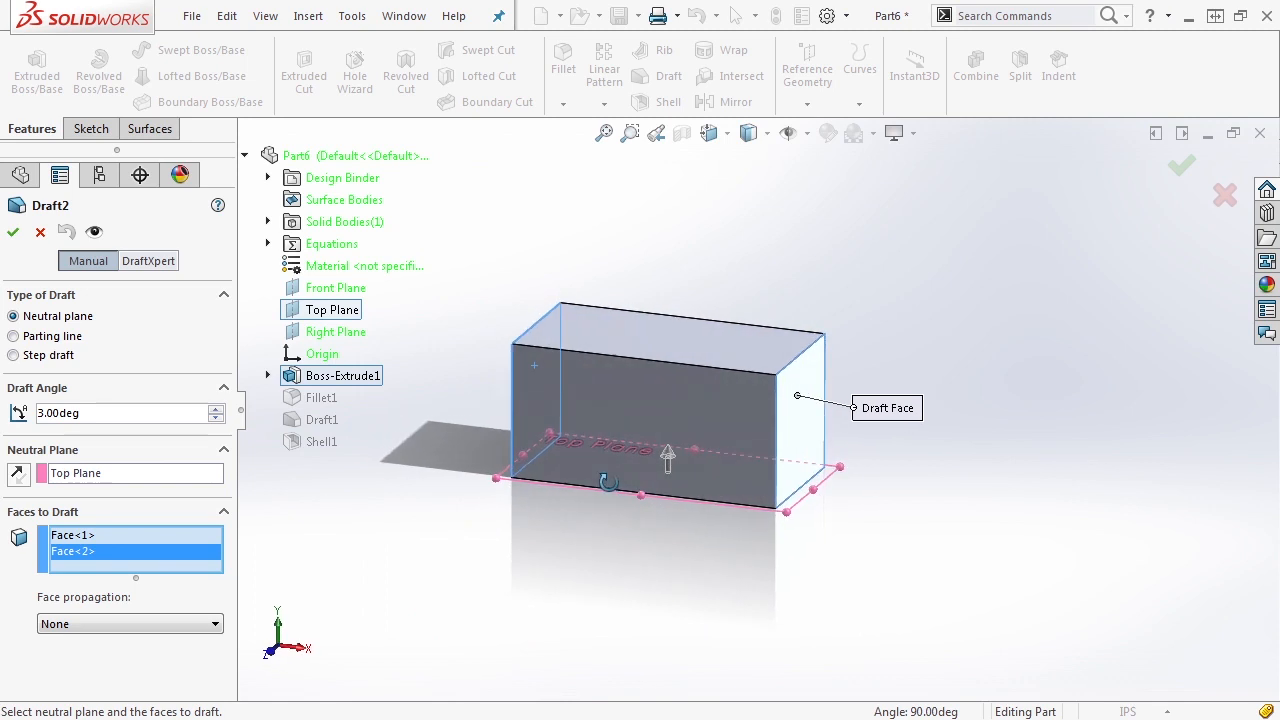
pyautogui.moveTo(138, 417); pyautogui.dragTo(9, 413)
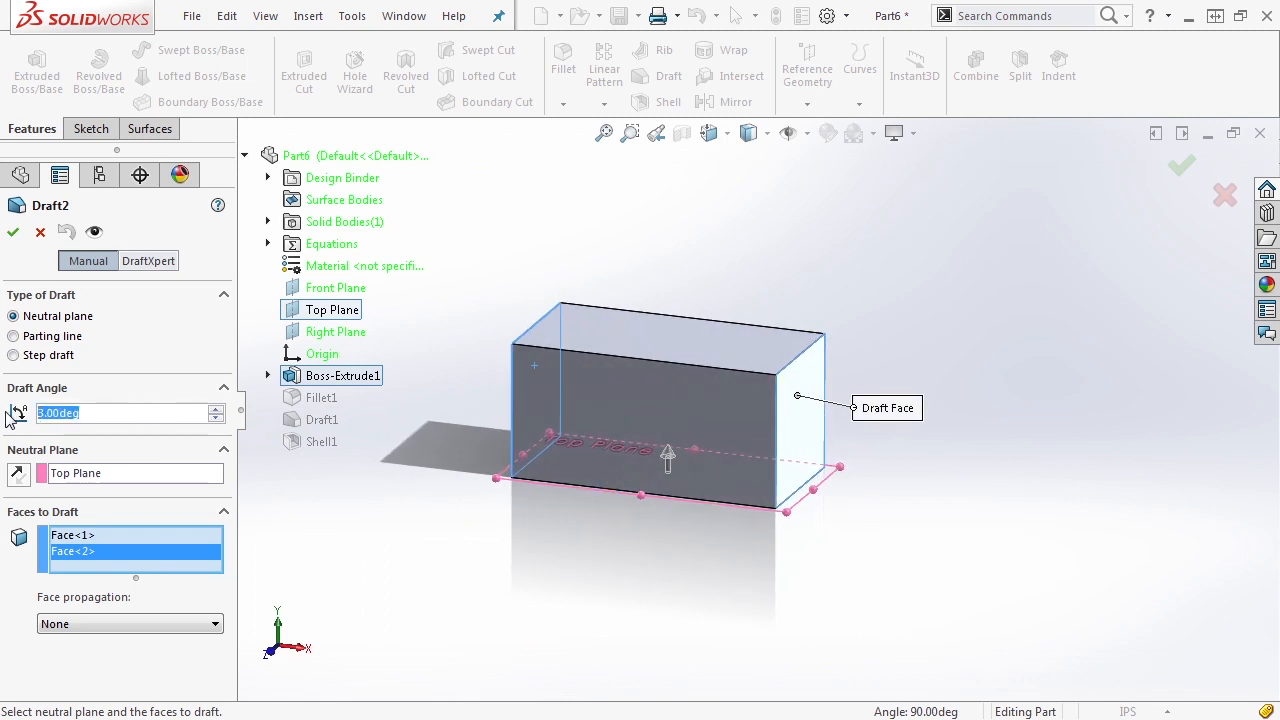
pyautogui.write('15')
pyautogui.press('Return')
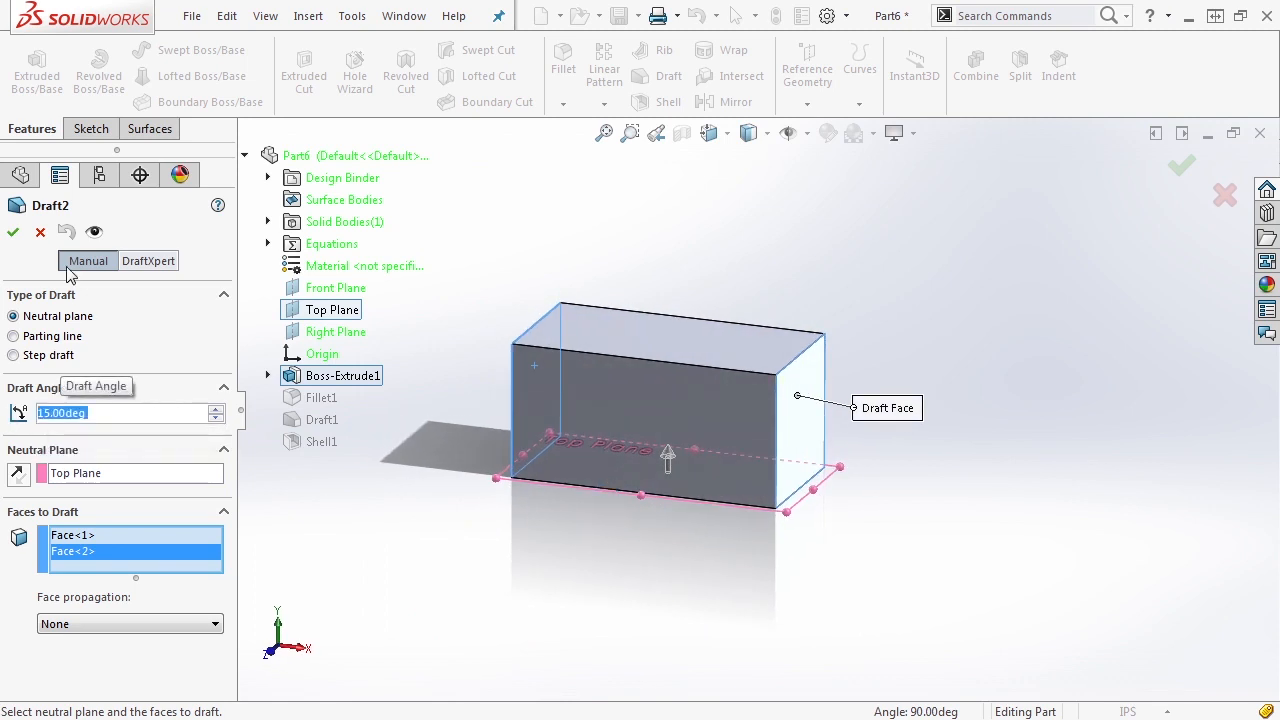
pyautogui.click(9, 233)
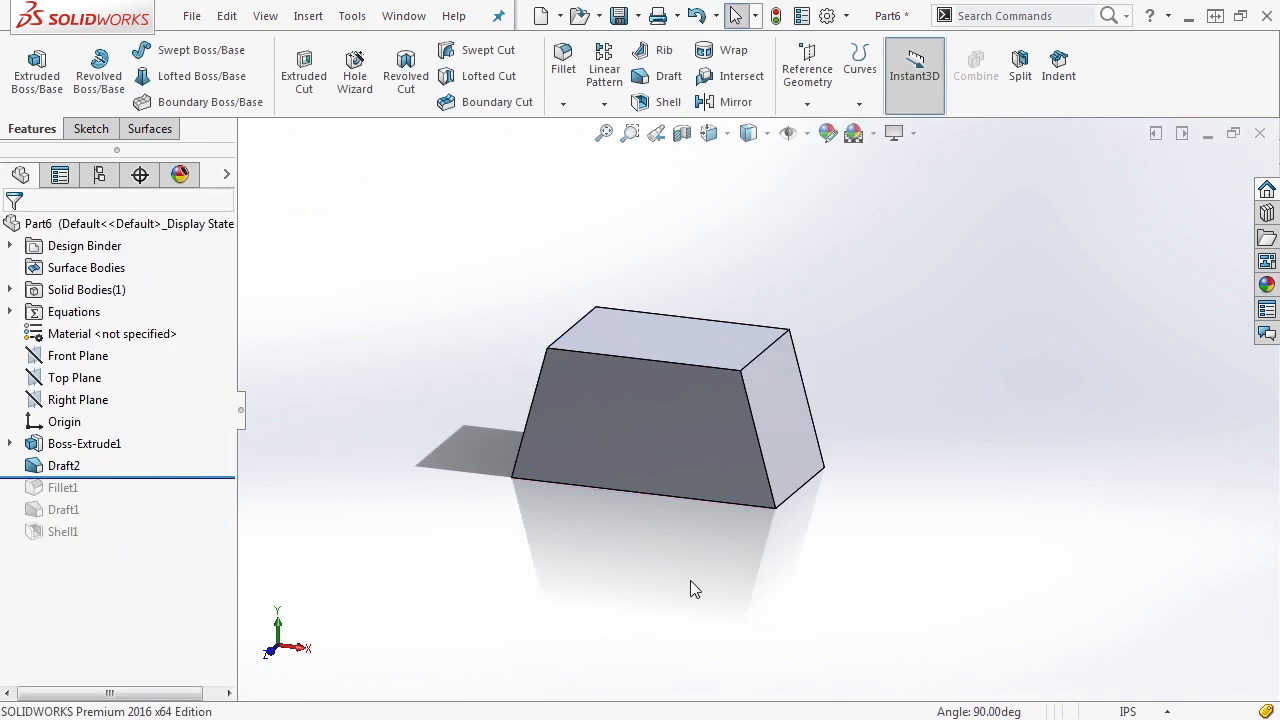
# - Examine the block's drafted end faces in the top and isometric views
pyautogui.moveTo(694, 579); pyautogui.dragTo(737, 574, button='middle')
pyautogui.hotkey('ctrl', '5')
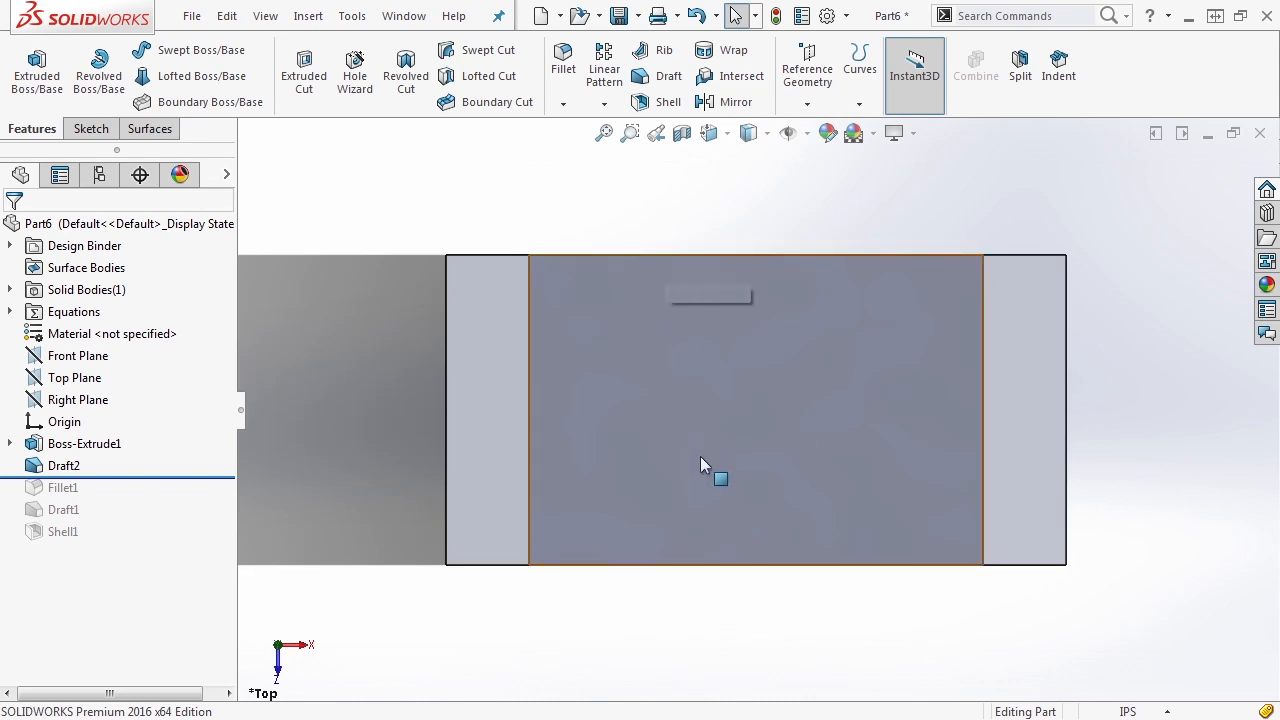
pyautogui.hotkey('ctrl', '7')
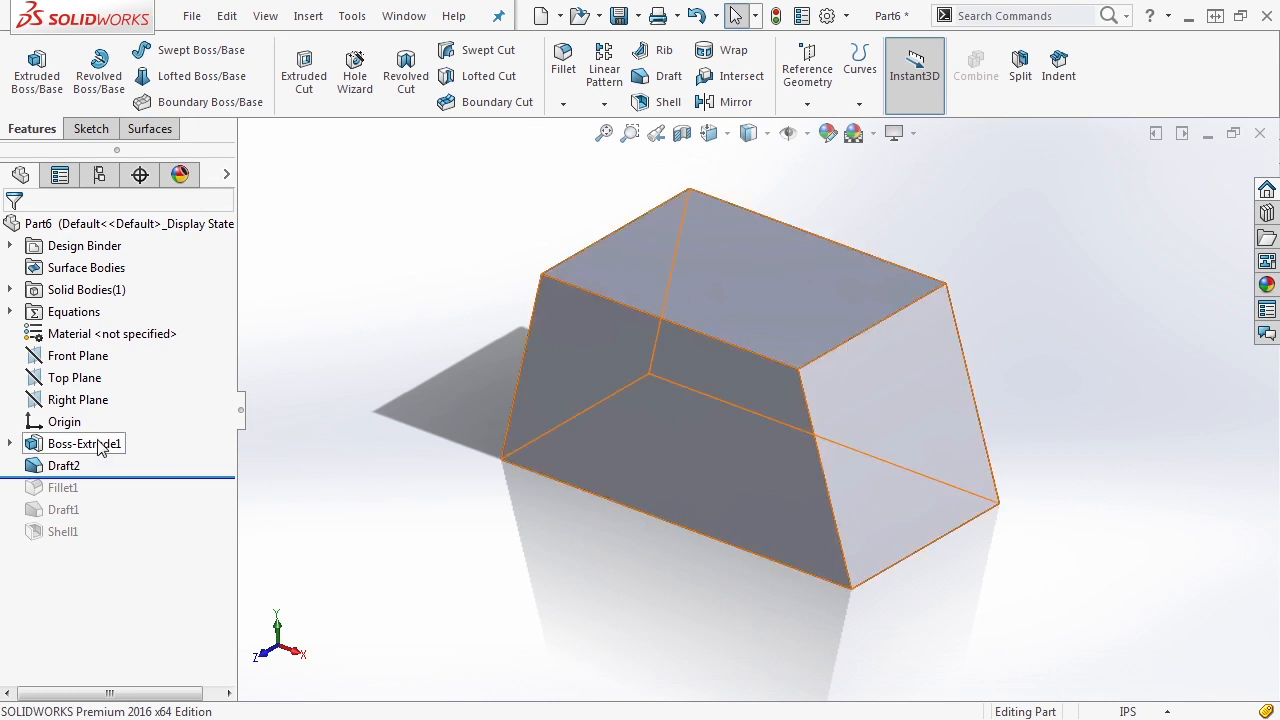
pyautogui.moveTo(99, 445)
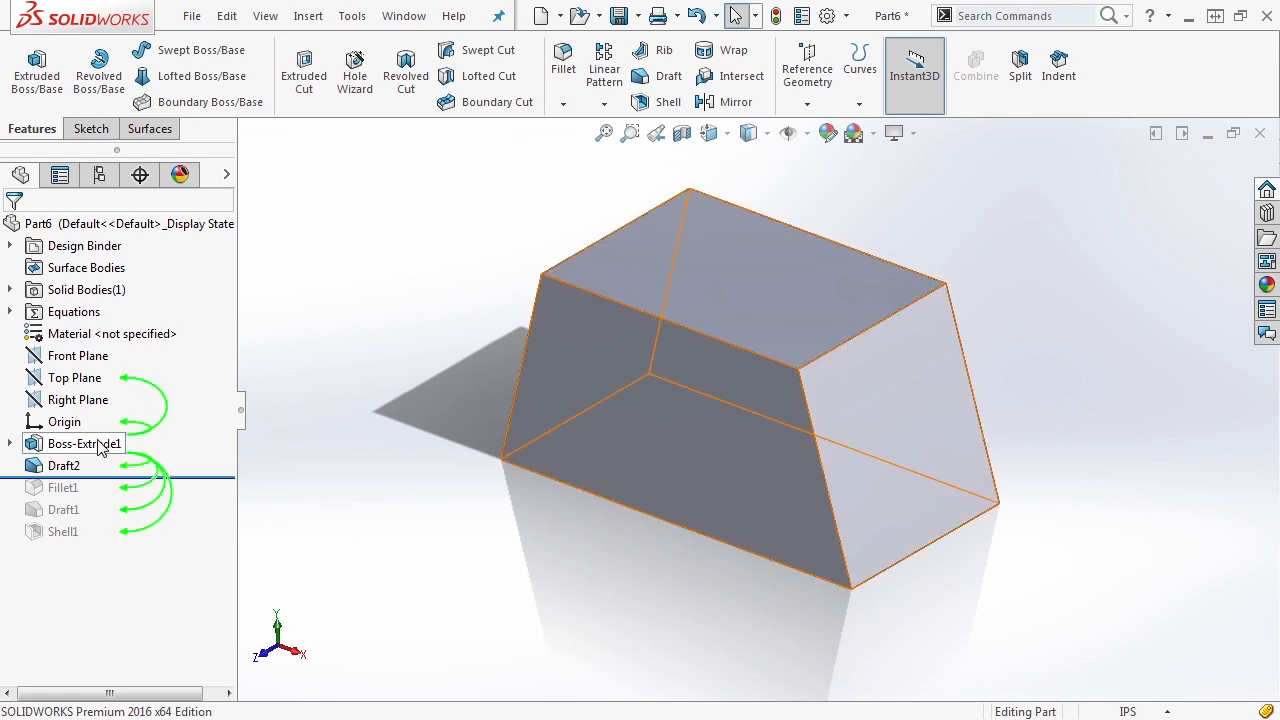